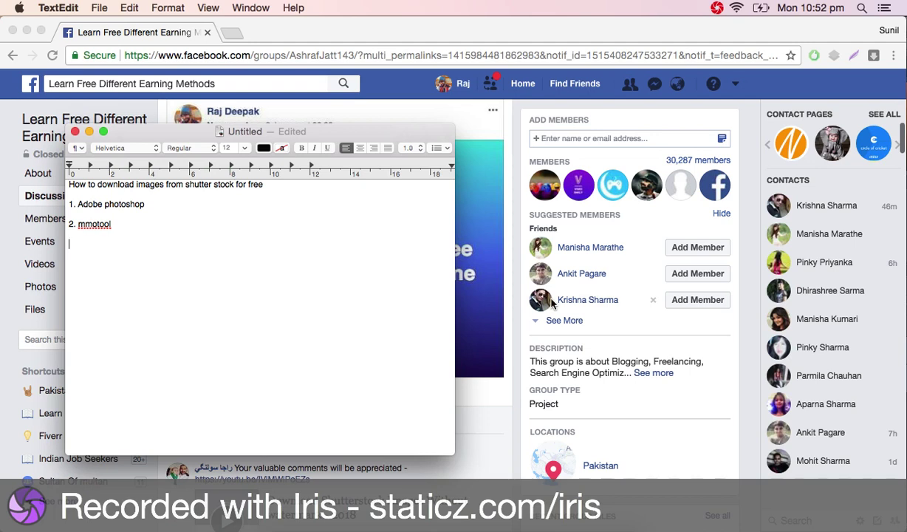
Step: Review the TextEdit note listing Adobe photoshop and mmotool, then open a blank Chrome tab
{"action": "key", "text": "Return"}
{"action": "triple_click", "coordinate": [184, 194]}
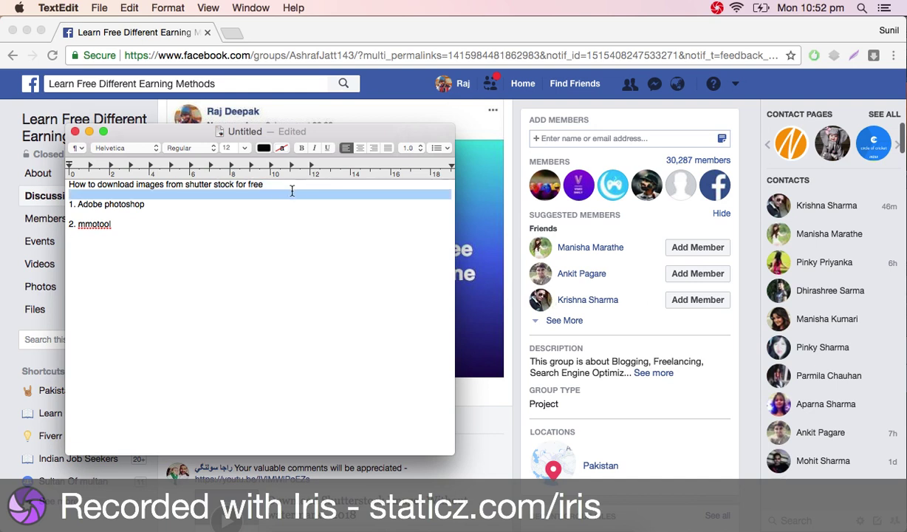
{"action": "left_click", "coordinate": [164, 195]}
{"action": "triple_click", "coordinate": [189, 212]}
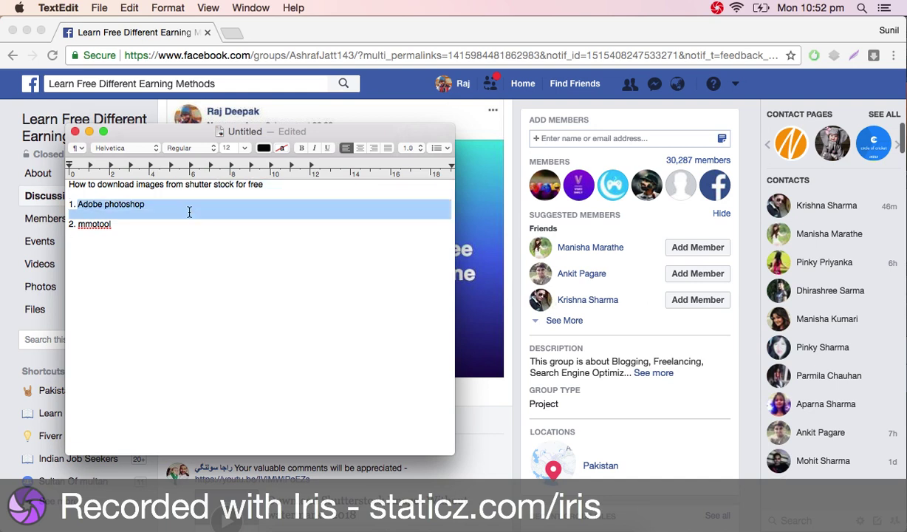
{"action": "left_click", "coordinate": [144, 226]}
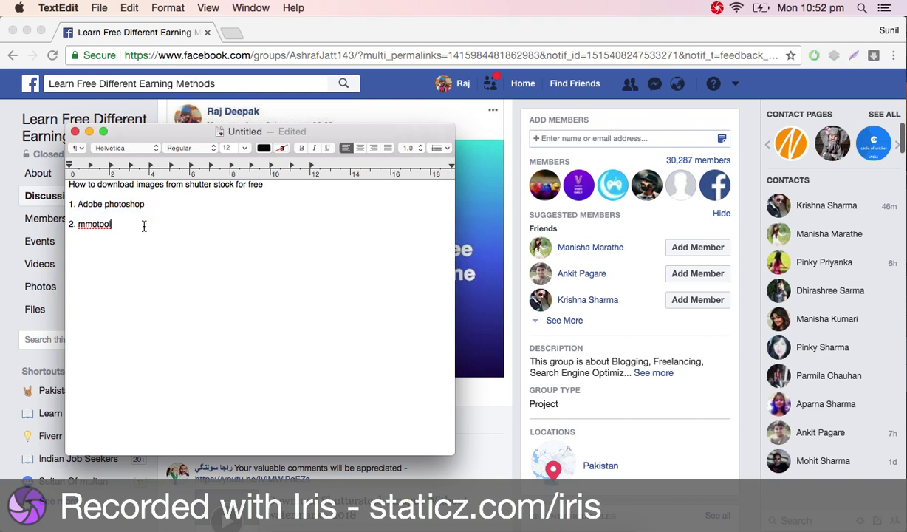
{"action": "double_click", "coordinate": [87, 226]}
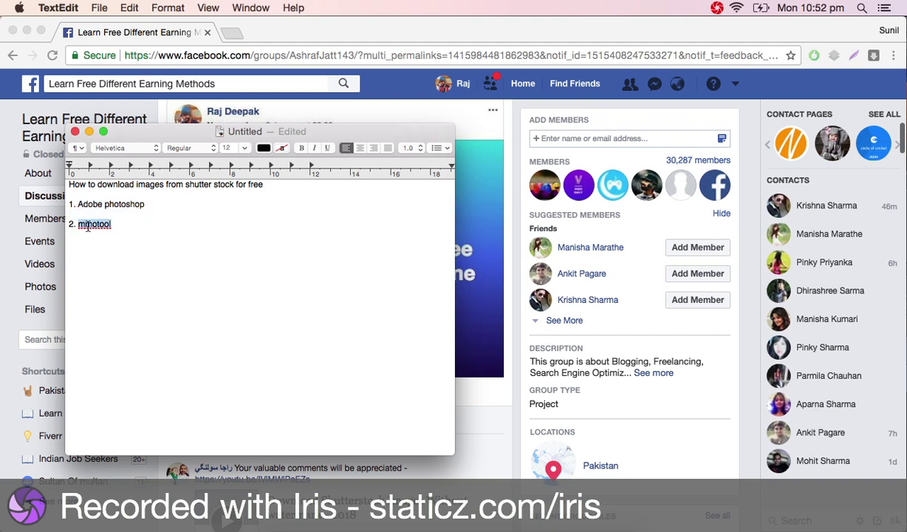
{"action": "left_click", "coordinate": [230, 34]}
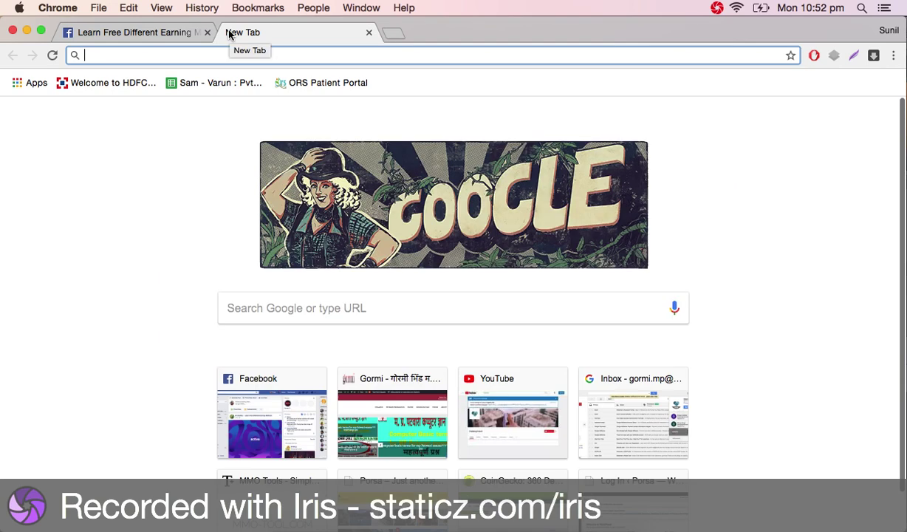
Step: Go to mmo-tool.com and open its account registration page
{"action": "type", "text": "mmo-tool.com"}
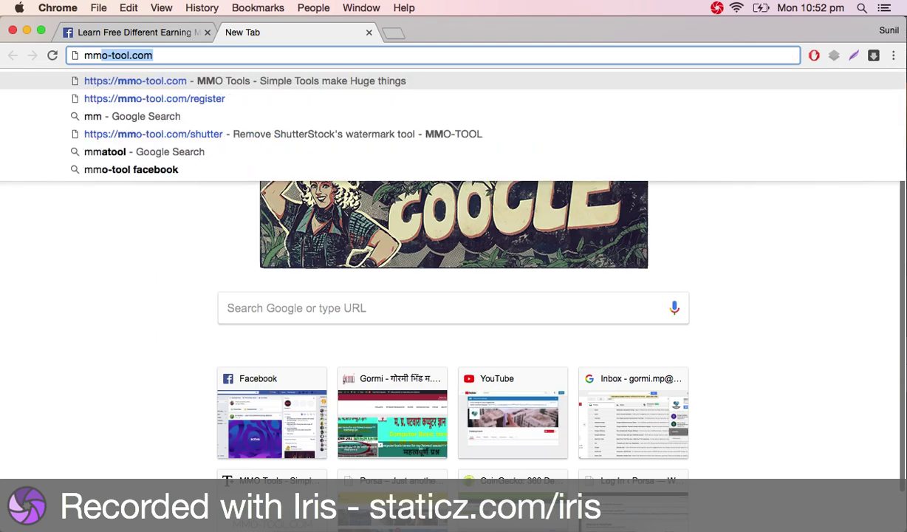
{"action": "type", "text": "o"}
{"action": "key", "text": "Return"}
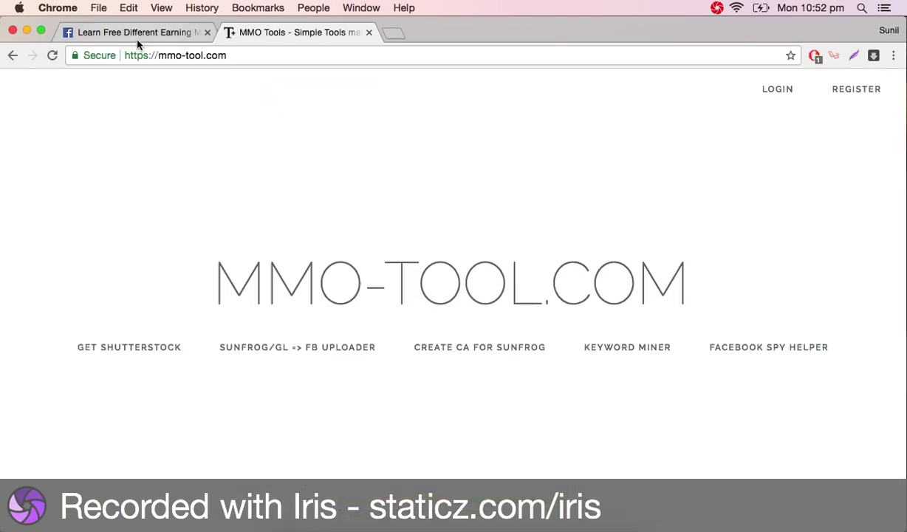
{"action": "left_click_drag", "start_coordinate": [238, 55], "coordinate": [117, 59]}
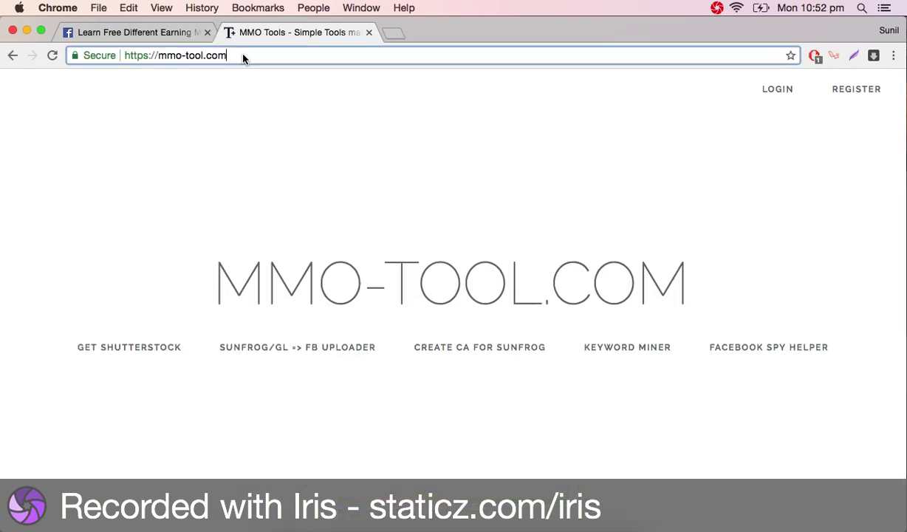
{"action": "left_click", "coordinate": [867, 93]}
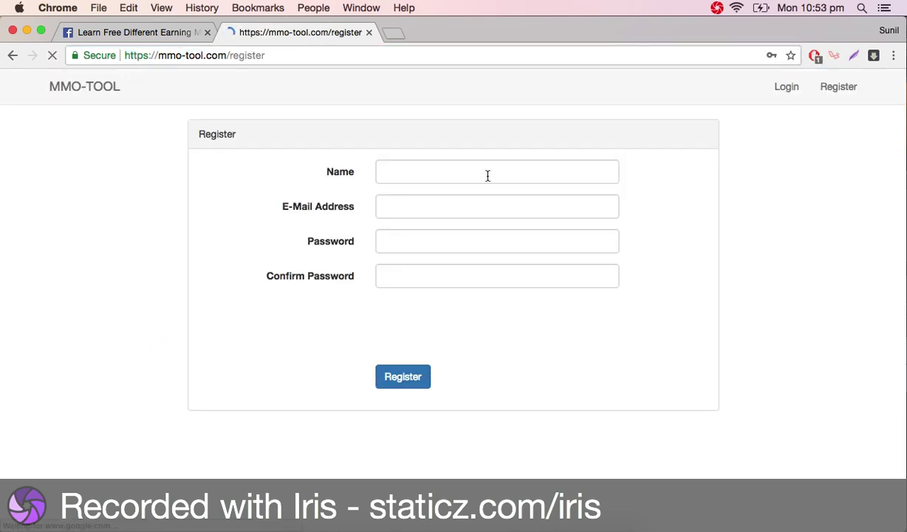
Step: Fill in name, email and password, pass reCAPTCHA, and submit the registration
{"action": "left_click", "coordinate": [480, 175]}
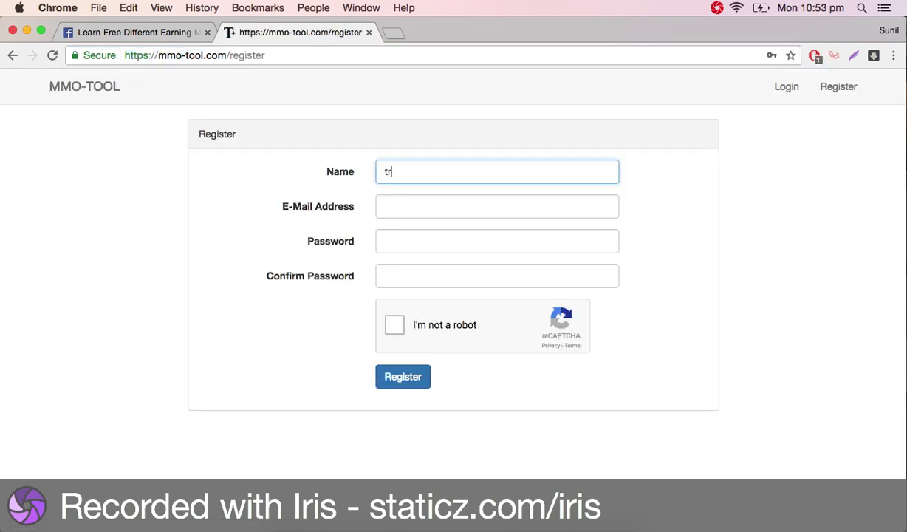
{"action": "key", "text": "Tab"}
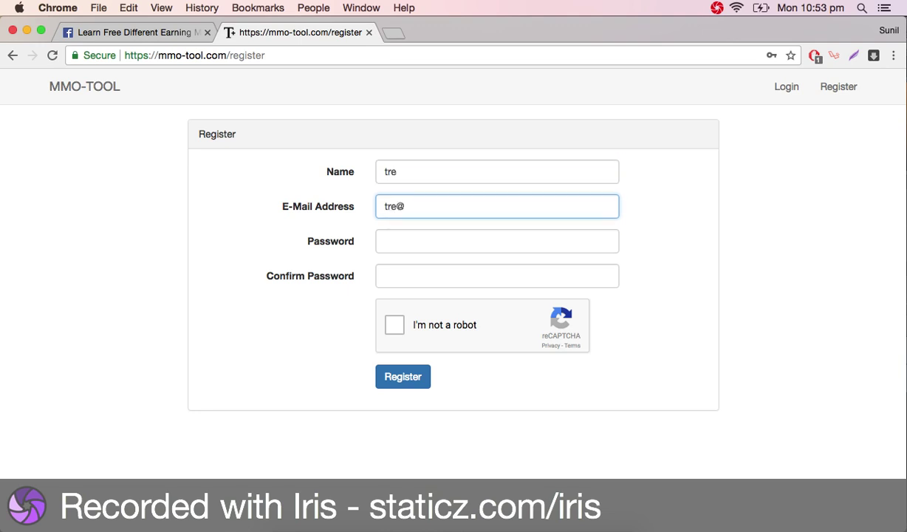
{"action": "key", "text": "Tab"}
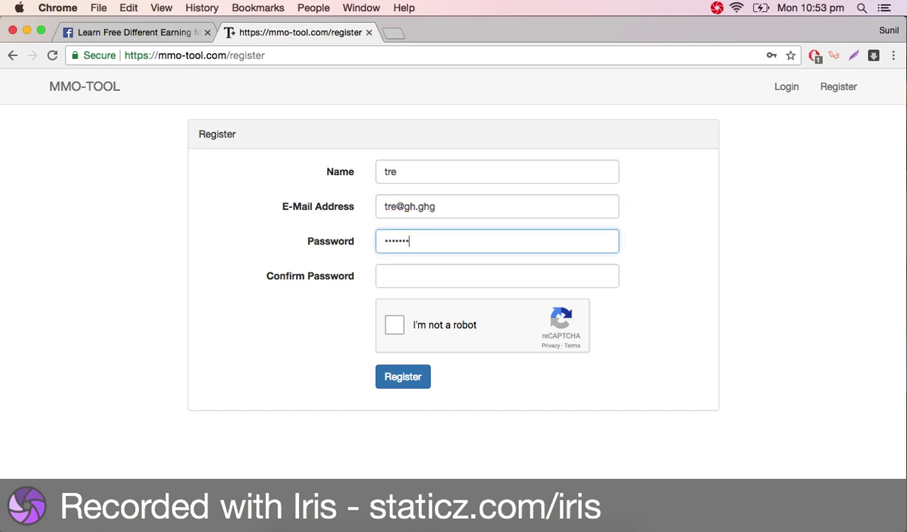
{"action": "key", "text": "Tab"}
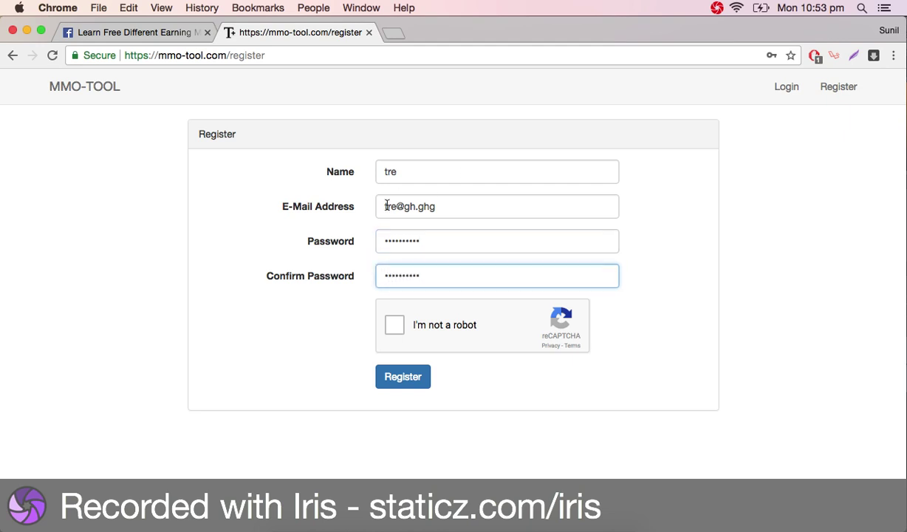
{"action": "left_click", "coordinate": [392, 319]}
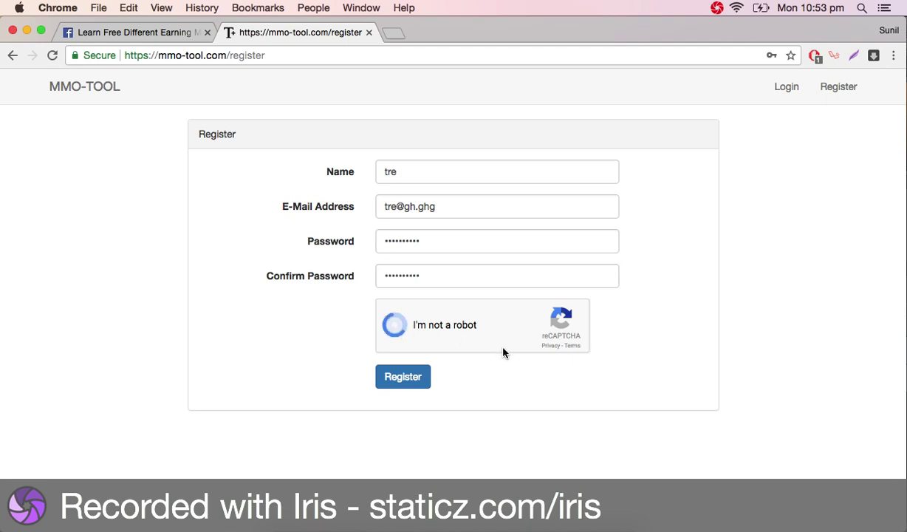
{"action": "left_click", "coordinate": [410, 378]}
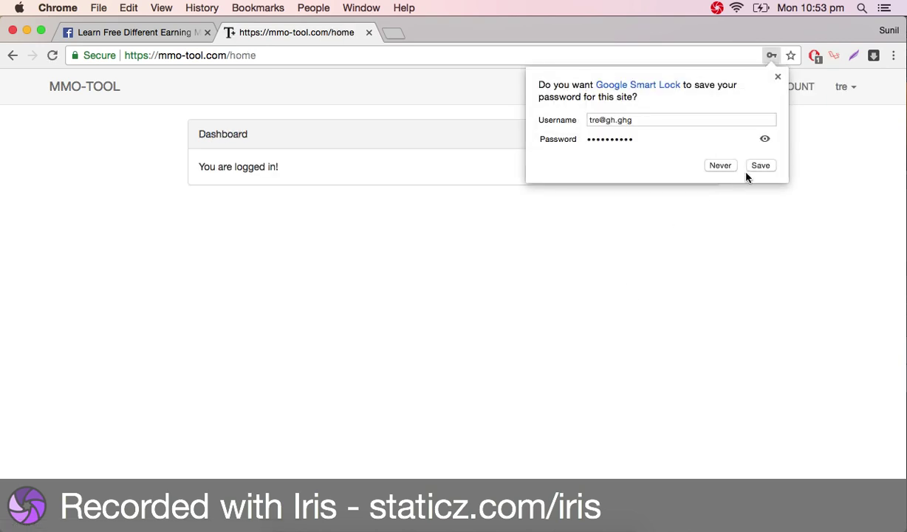
Step: Save the login, return to the MMO-TOOL landing page, and open the Shutterstock watermark tool
{"action": "left_click", "coordinate": [756, 168]}
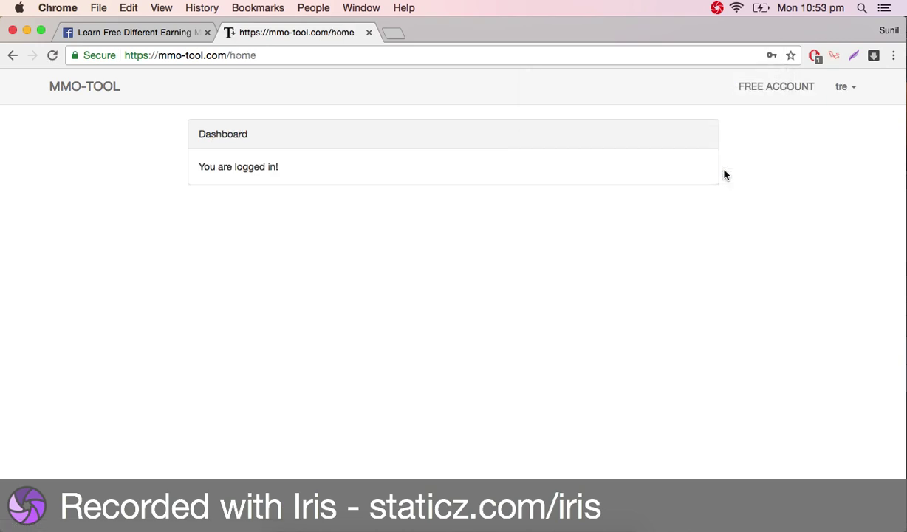
{"action": "left_click", "coordinate": [103, 98]}
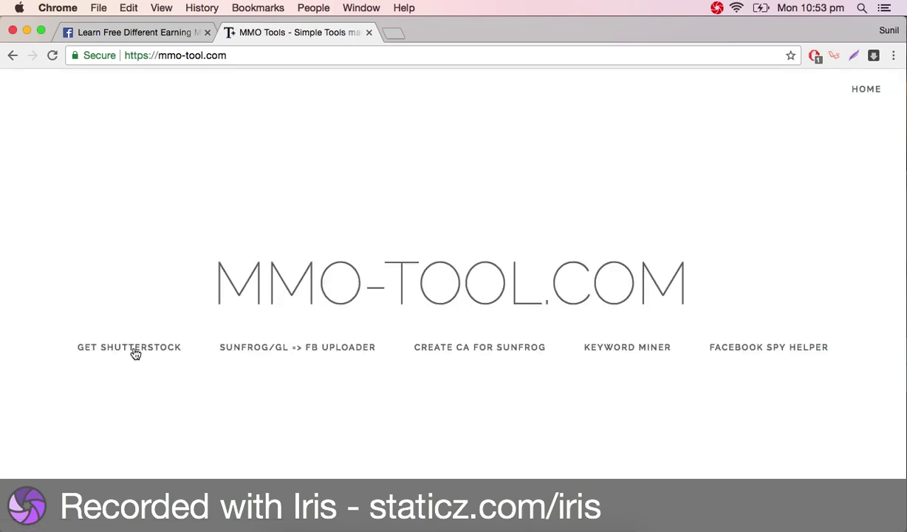
{"action": "left_click", "coordinate": [135, 353]}
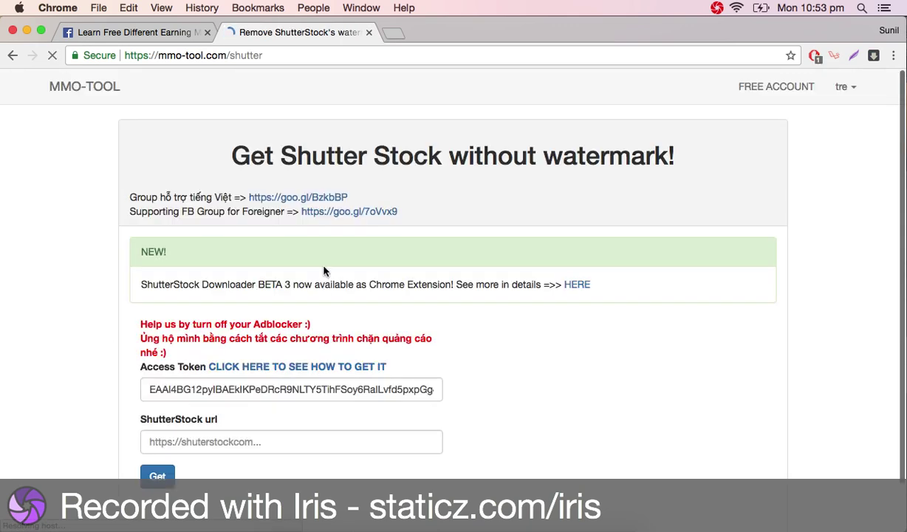
Step: Open shutterstock.com in a new tab and search for 'business' images
{"action": "left_click", "coordinate": [394, 33]}
{"action": "type", "text": "shu"}
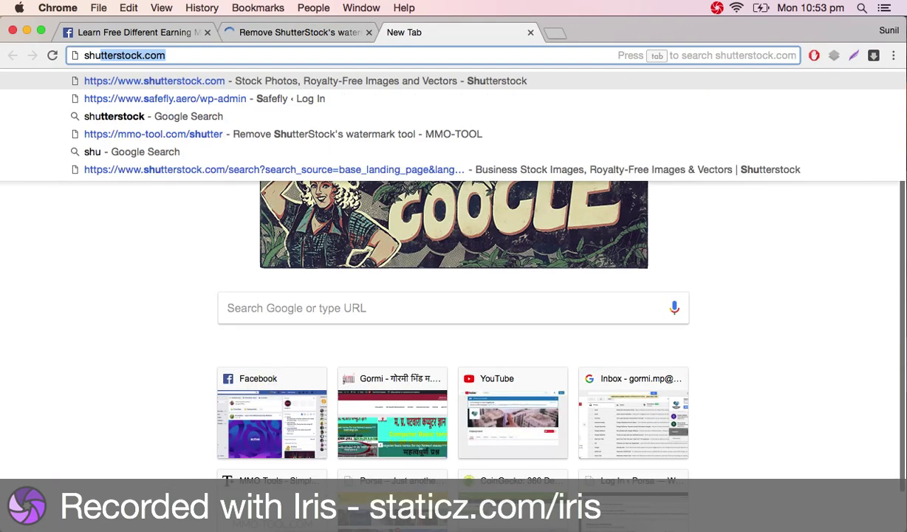
{"action": "type", "text": "tt"}
{"action": "key", "text": "Return"}
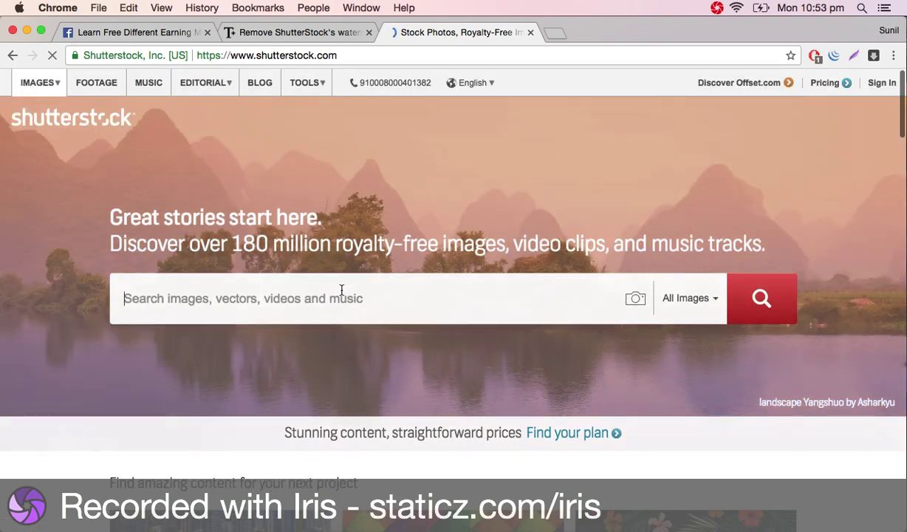
{"action": "type", "text": "busine"}
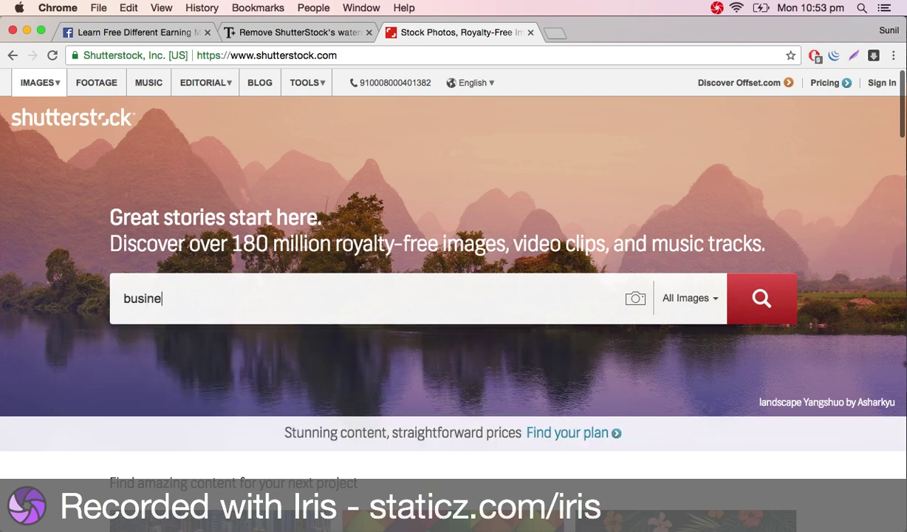
{"action": "type", "text": "ss"}
{"action": "key", "text": "Return"}
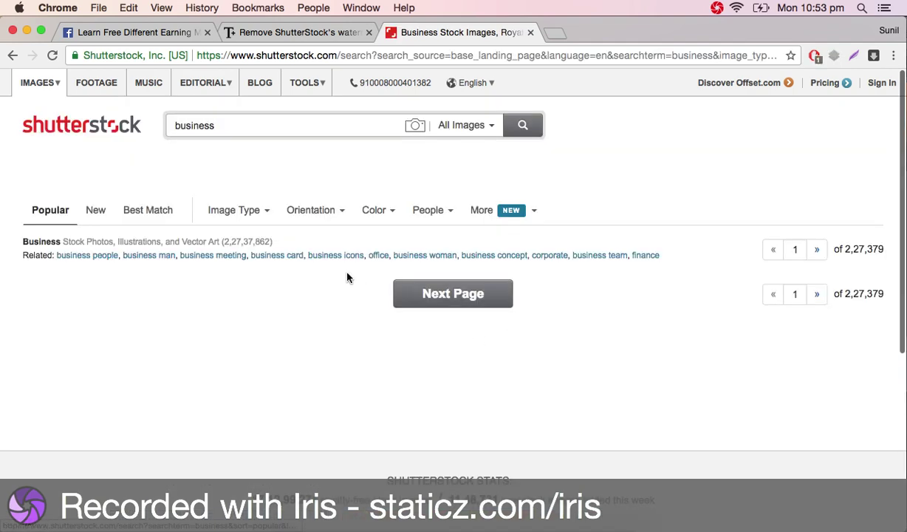
Step: Open the photo of two young businessmen using a touchpad from the results
{"action": "scroll", "coordinate": [347, 277], "scroll_direction": "down", "scroll_amount": 1}
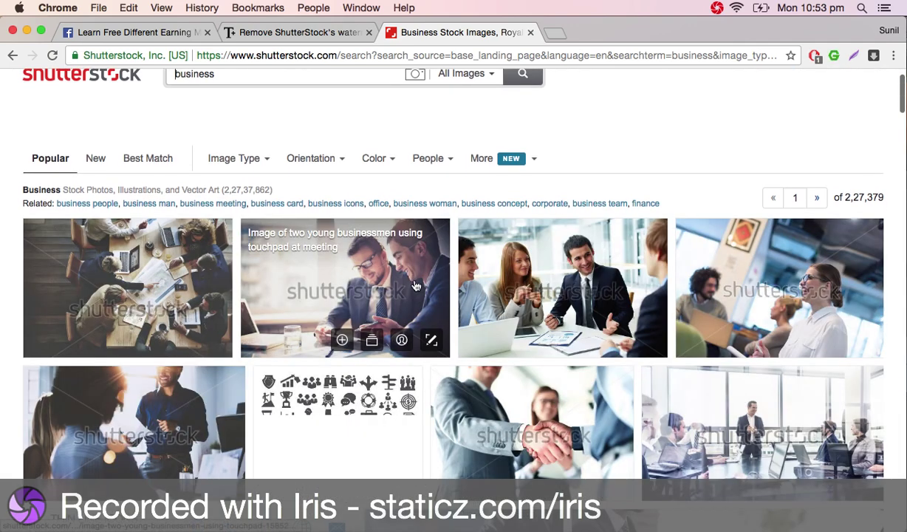
{"action": "scroll", "coordinate": [340, 295], "scroll_direction": "down", "scroll_amount": 1}
{"action": "left_click", "coordinate": [341, 299]}
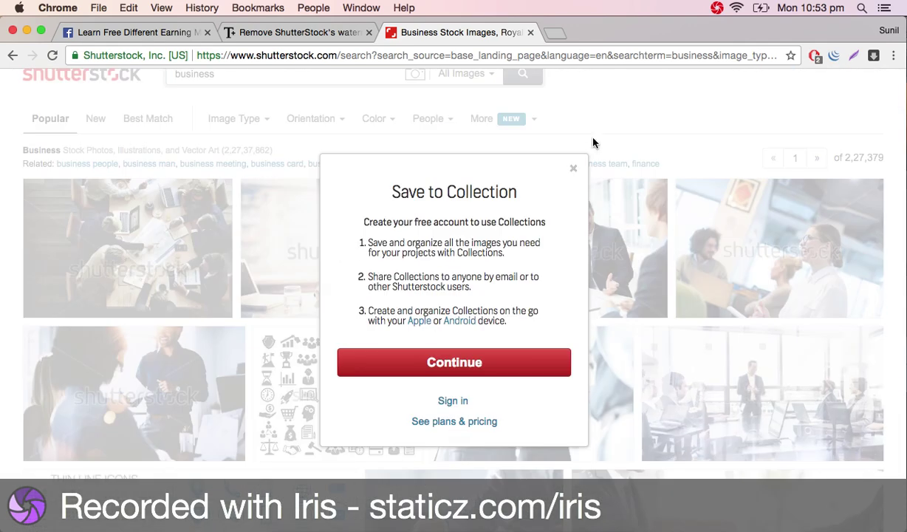
{"action": "left_click", "coordinate": [573, 171]}
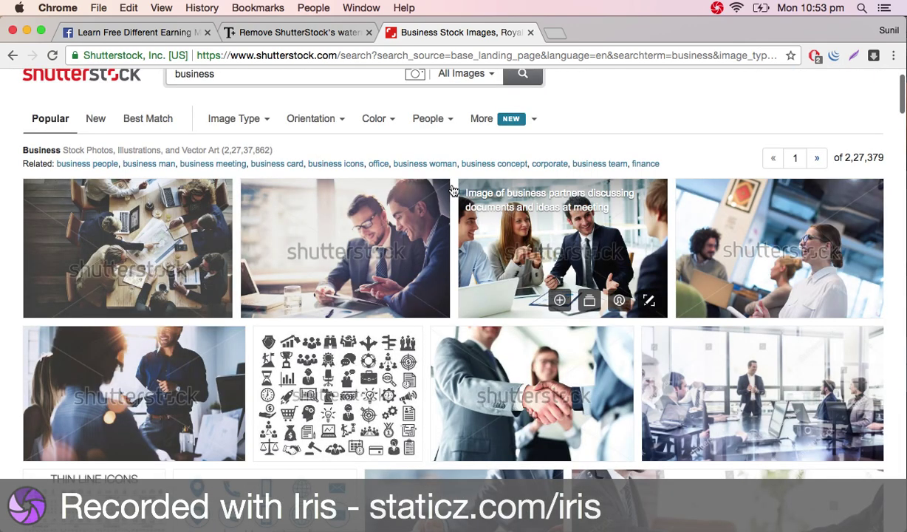
{"action": "left_click", "coordinate": [342, 224]}
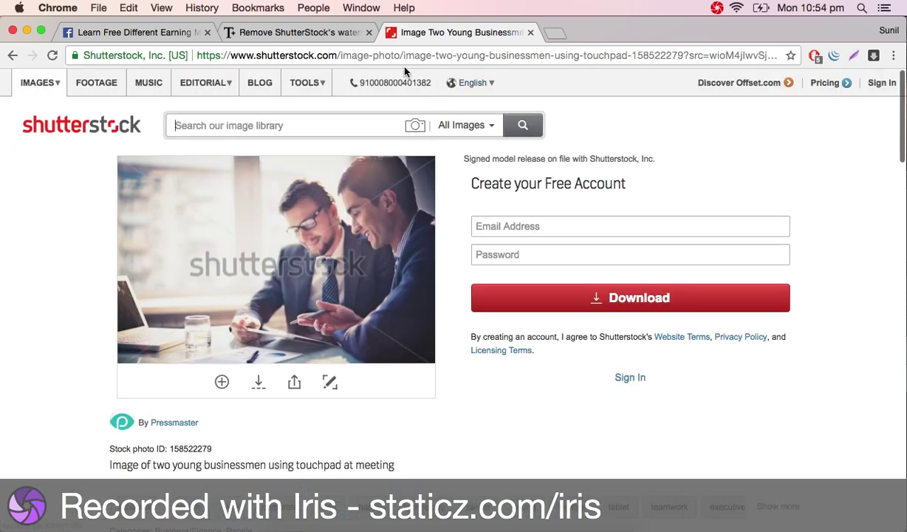
Step: Paste the photo's Shutterstock URL into MMO-Tool's ShutterStock url field and submit it
{"action": "left_click", "coordinate": [401, 54]}
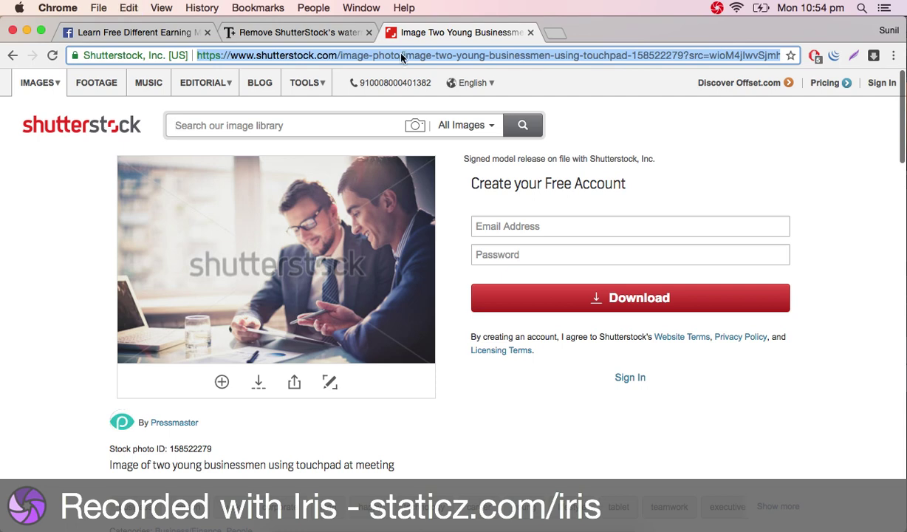
{"action": "left_click", "coordinate": [268, 35]}
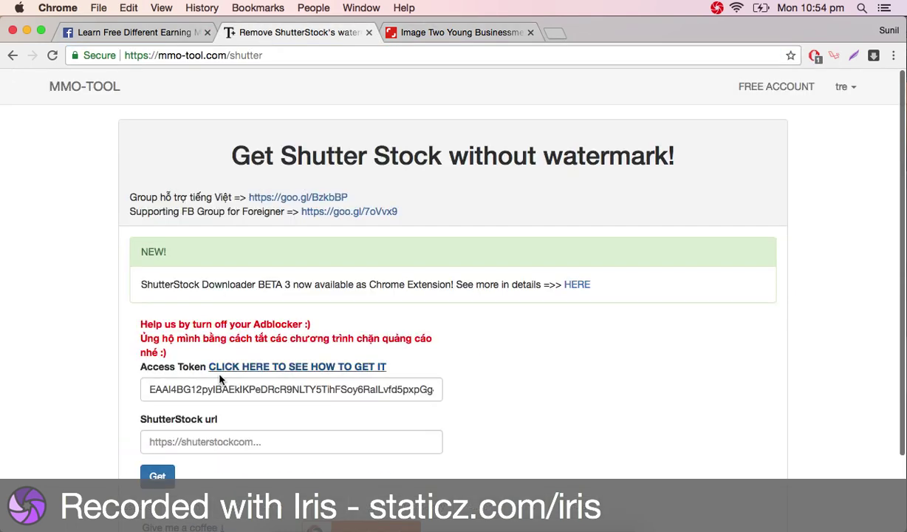
{"action": "left_click", "coordinate": [205, 442]}
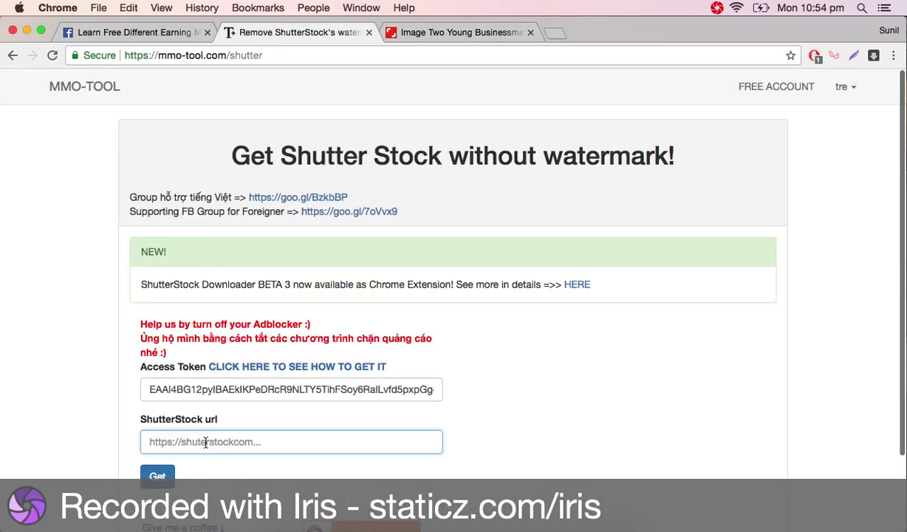
{"action": "key", "text": "super+v"}
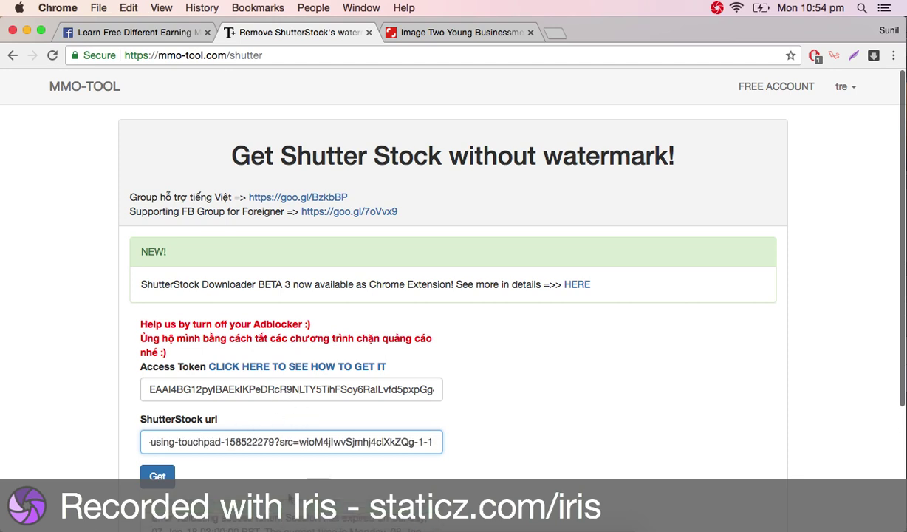
{"action": "left_click", "coordinate": [157, 475]}
Step: Delete the expired text from the Access Token field
{"action": "scroll", "coordinate": [210, 427], "scroll_direction": "down", "scroll_amount": 2}
{"action": "scroll", "coordinate": [210, 428], "scroll_direction": "down", "scroll_amount": 1}
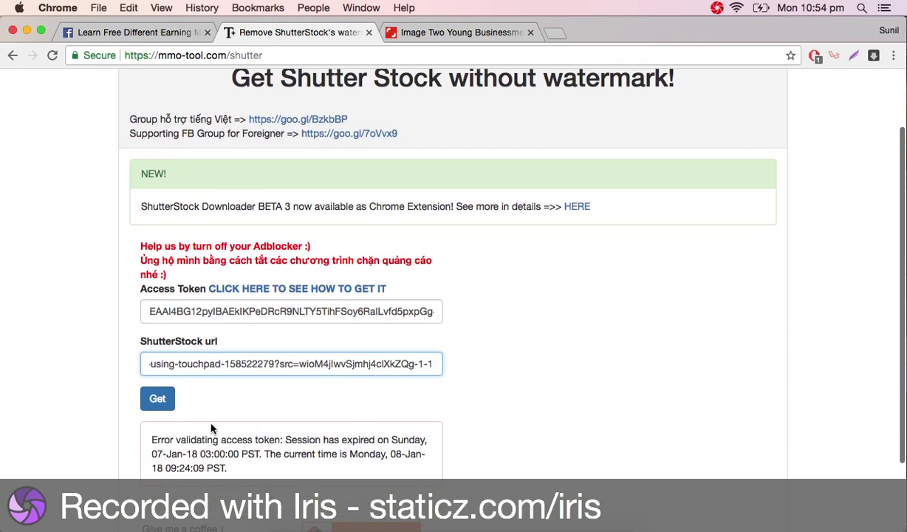
{"action": "left_click", "coordinate": [196, 306]}
{"action": "key", "text": "super+a"}
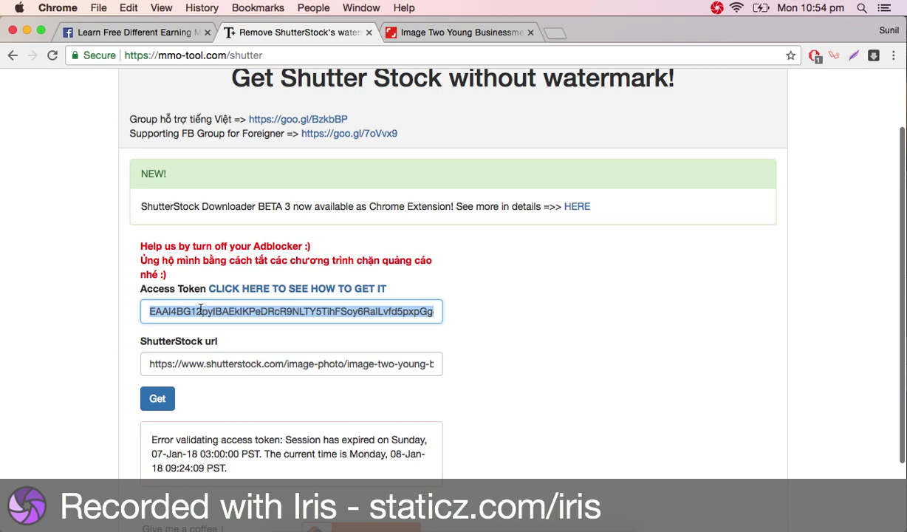
{"action": "key", "text": "BackSpace"}
Step: Open Facebook Ads Manager's Create Ads page and view its page source
{"action": "left_click", "coordinate": [111, 29]}
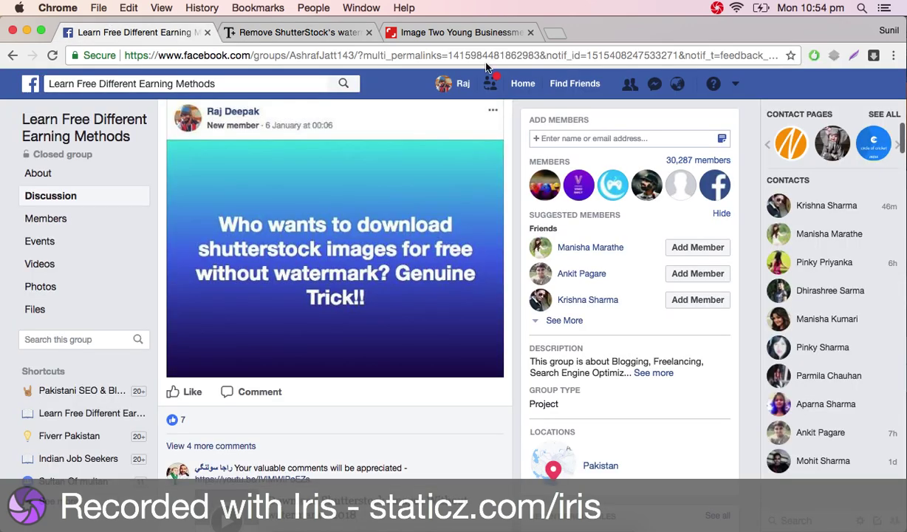
{"action": "left_click", "coordinate": [735, 85]}
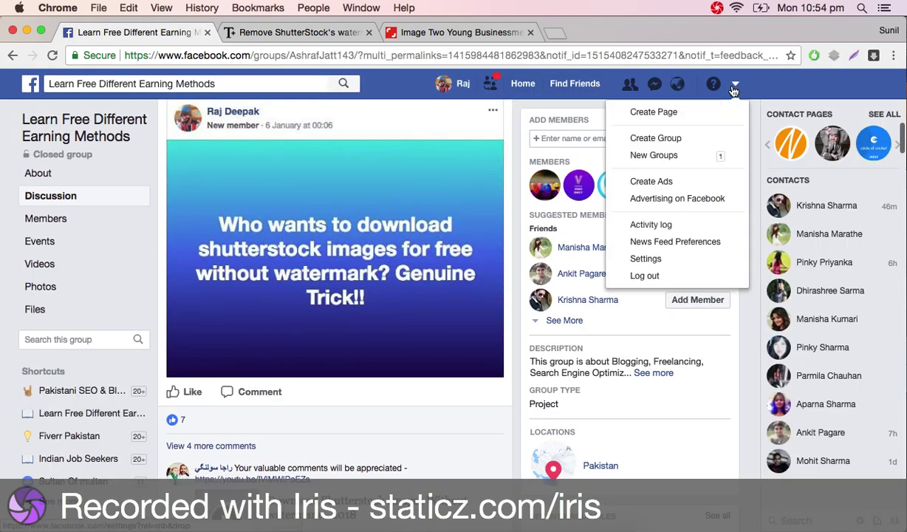
{"action": "left_click", "coordinate": [667, 185]}
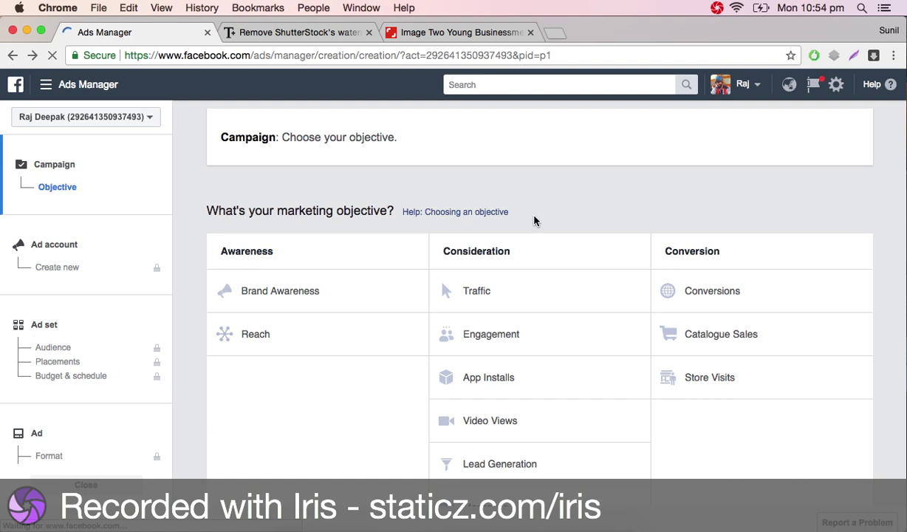
{"action": "right_click", "coordinate": [534, 213]}
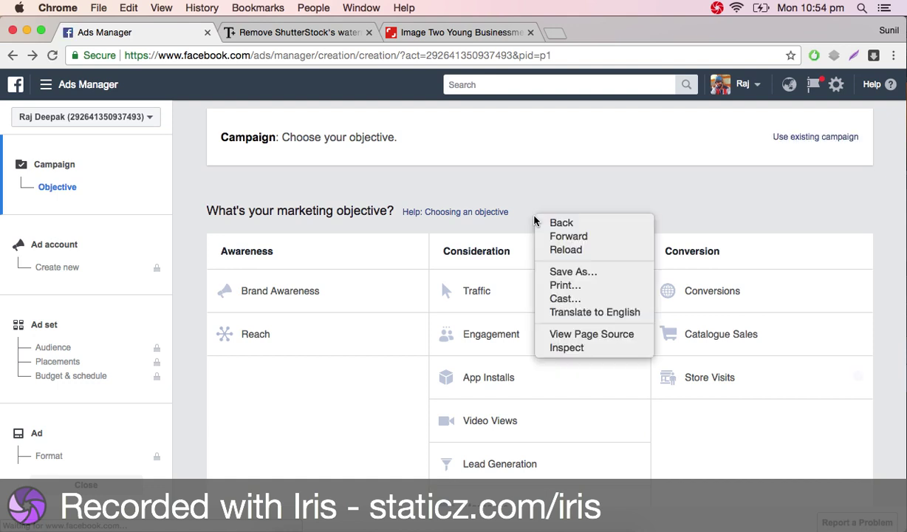
{"action": "left_click", "coordinate": [579, 334]}
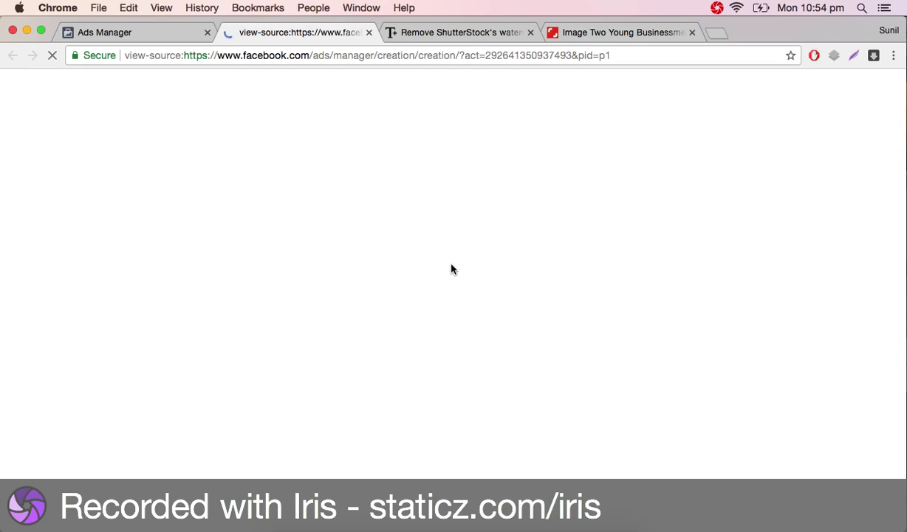
Step: Find the access_token value in the Ads Manager page source and copy it
{"action": "key", "text": "super+f"}
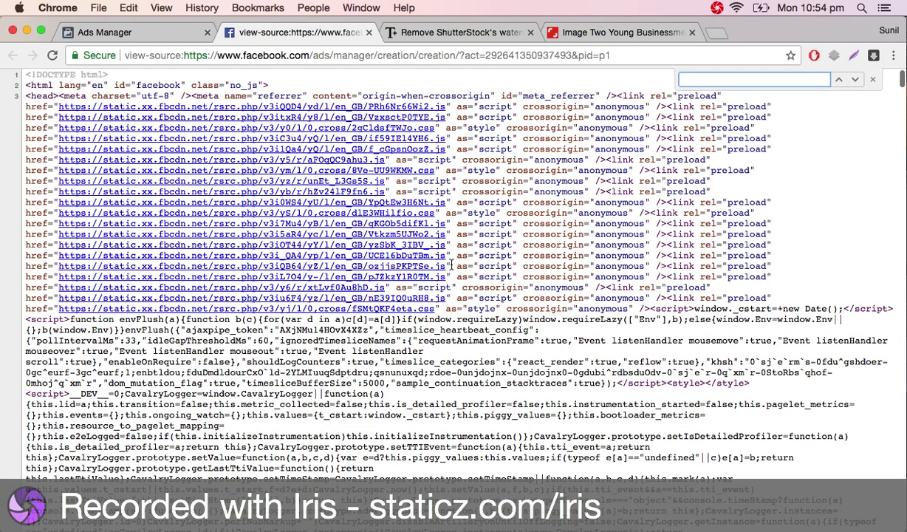
{"action": "type", "text": "acces"}
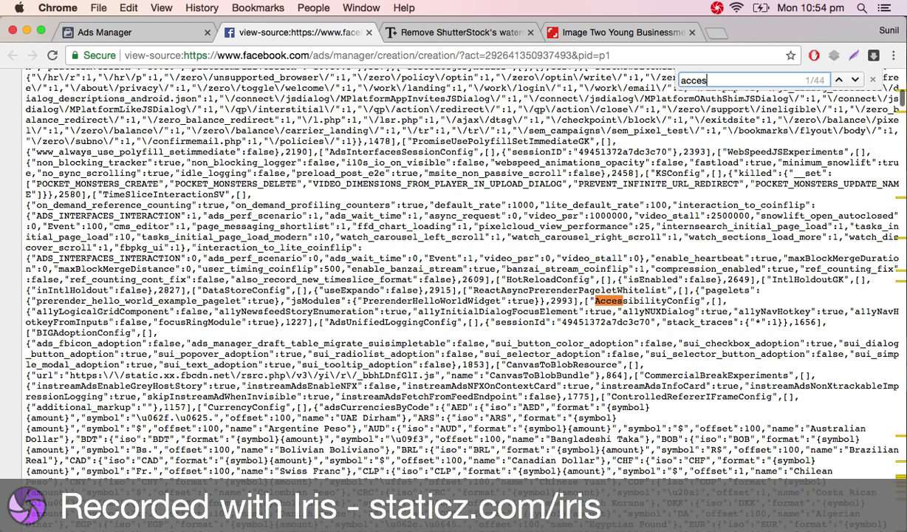
{"action": "type", "text": "_to"}
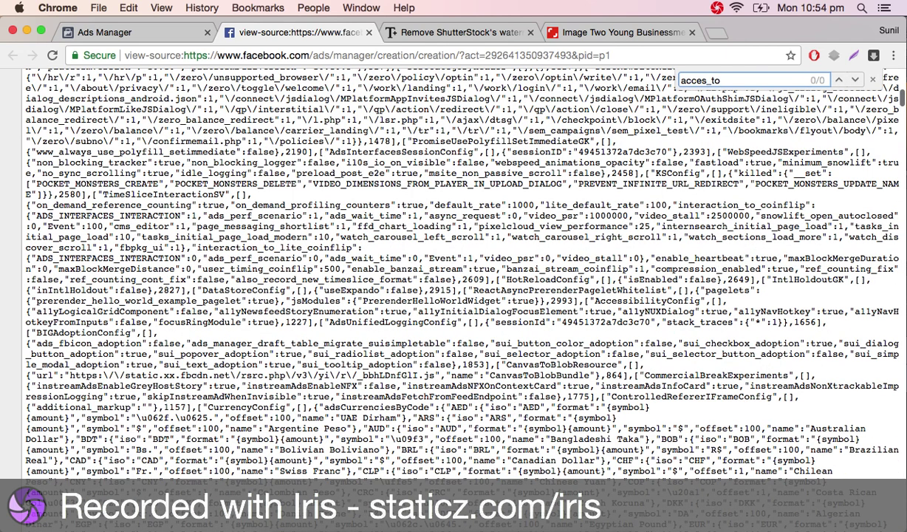
{"action": "key", "text": "BackSpace"}
{"action": "key", "text": "BackSpace"}
{"action": "key", "text": "BackSpace"}
{"action": "type", "text": "s_"}
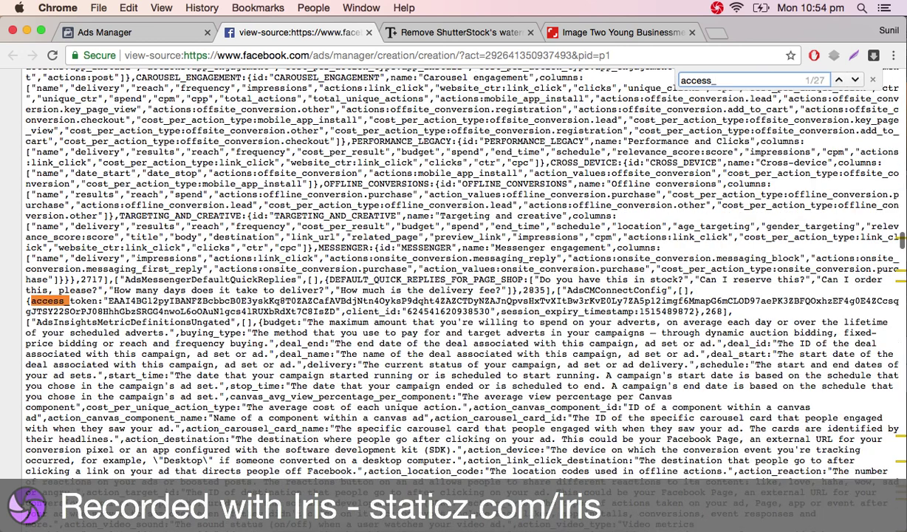
{"action": "type", "text": "t"}
{"action": "double_click", "coordinate": [213, 299]}
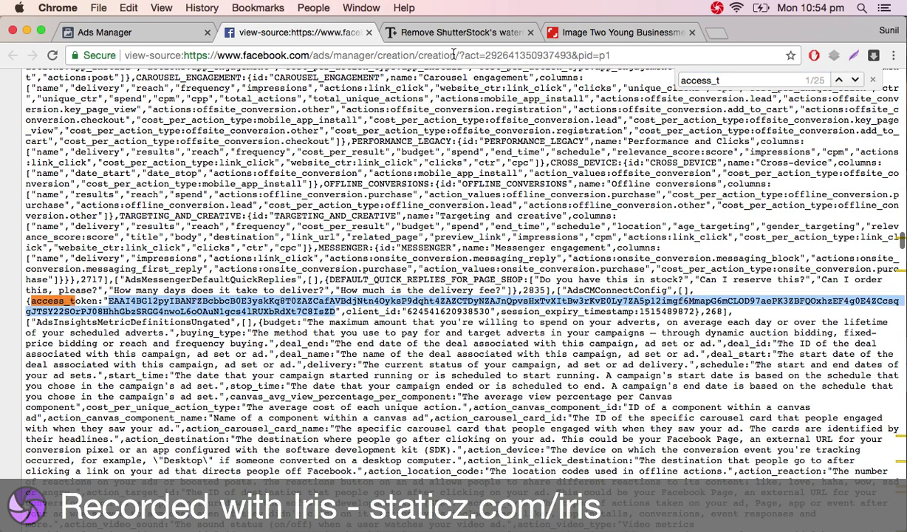
{"action": "left_click", "coordinate": [465, 32]}
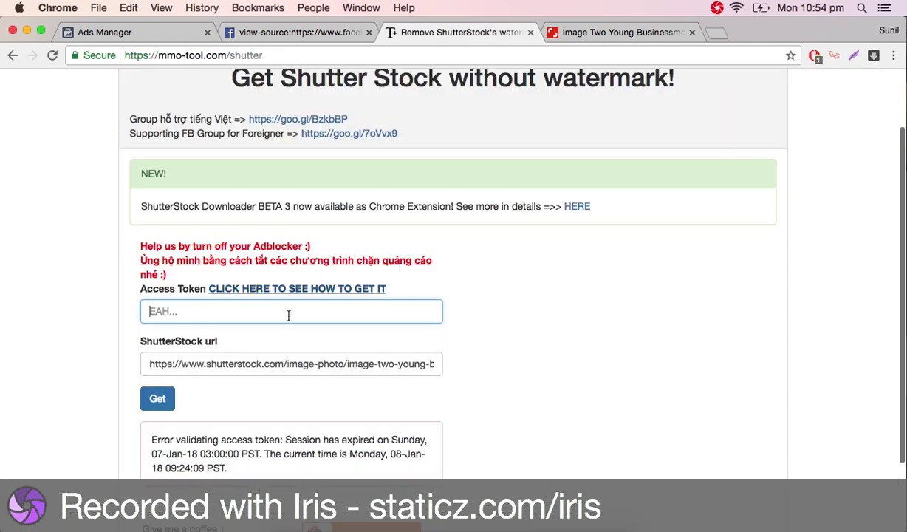
Step: Paste the fresh access token and re-enter the Shutterstock photo link in MMO-Tool
{"action": "key", "text": "super+v"}
{"action": "left_click", "coordinate": [273, 364]}
{"action": "key", "text": "super+a"}
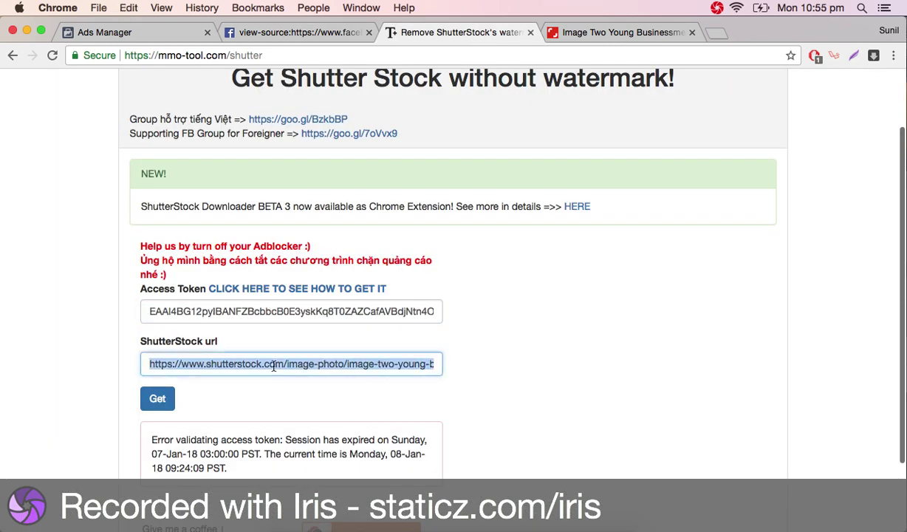
{"action": "key", "text": "BackSpace"}
{"action": "left_click", "coordinate": [547, 34]}
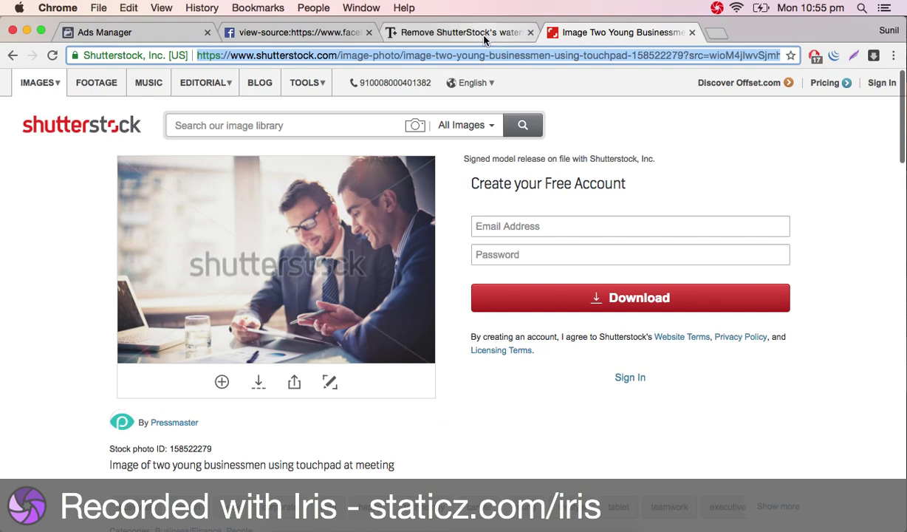
{"action": "left_click", "coordinate": [463, 33]}
{"action": "key", "text": "super+v"}
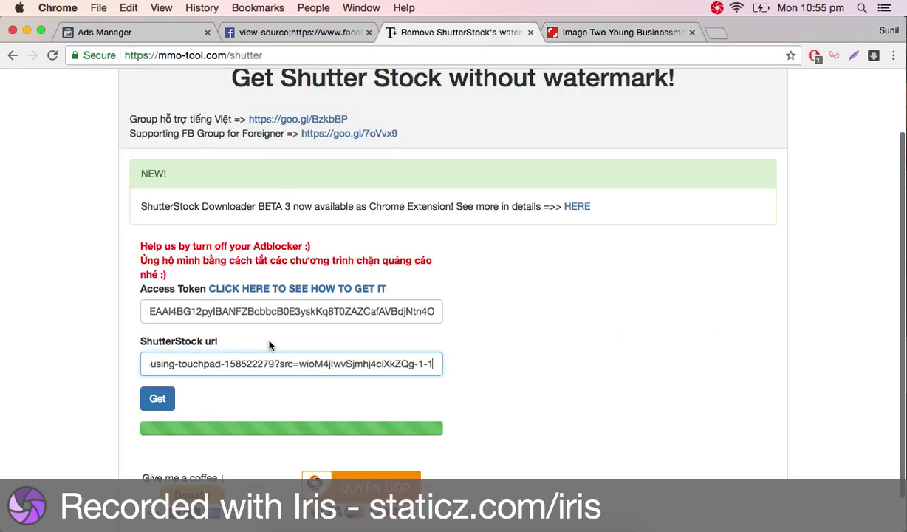
{"action": "scroll", "coordinate": [509, 277], "scroll_direction": "down", "scroll_amount": 1}
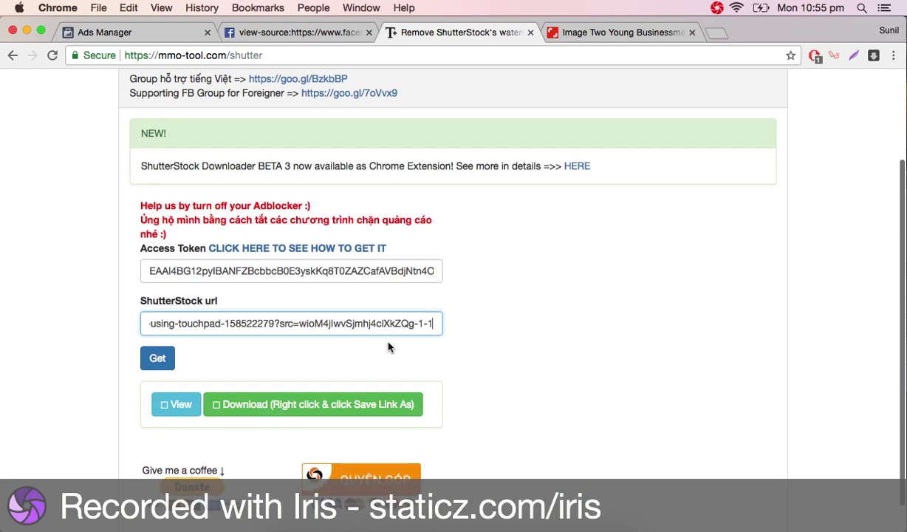
Step: Save the unwatermarked image from MMO-Tool's download link and try dragging it into Photoshop
{"action": "right_click", "coordinate": [304, 400]}
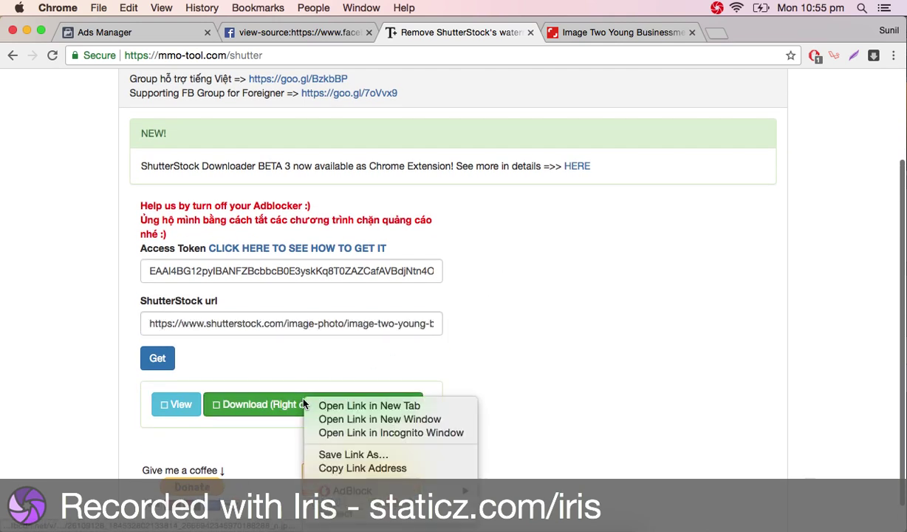
{"action": "left_click", "coordinate": [347, 454]}
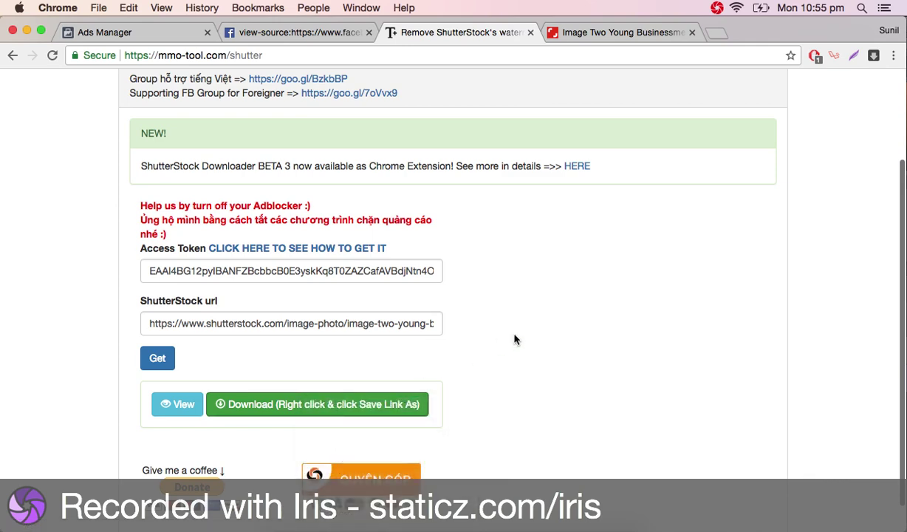
{"action": "key", "text": "Return"}
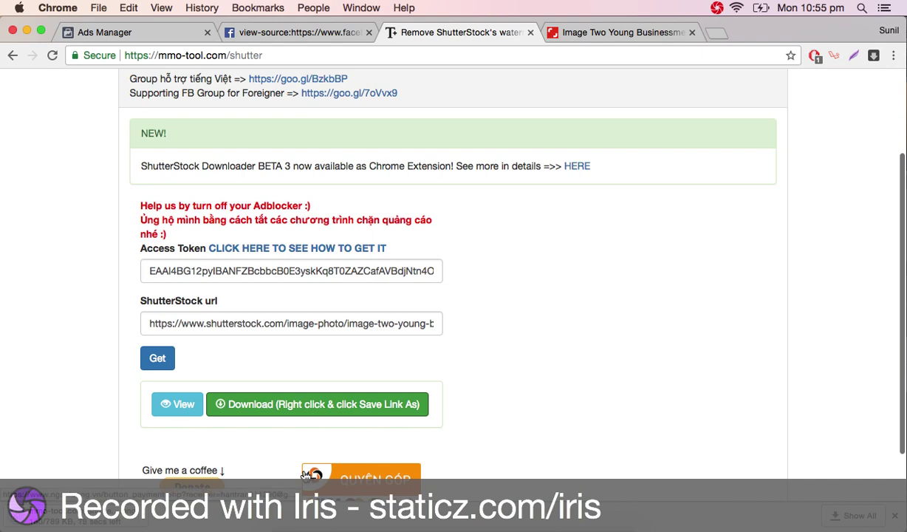
{"action": "key", "text": "super+Tab"}
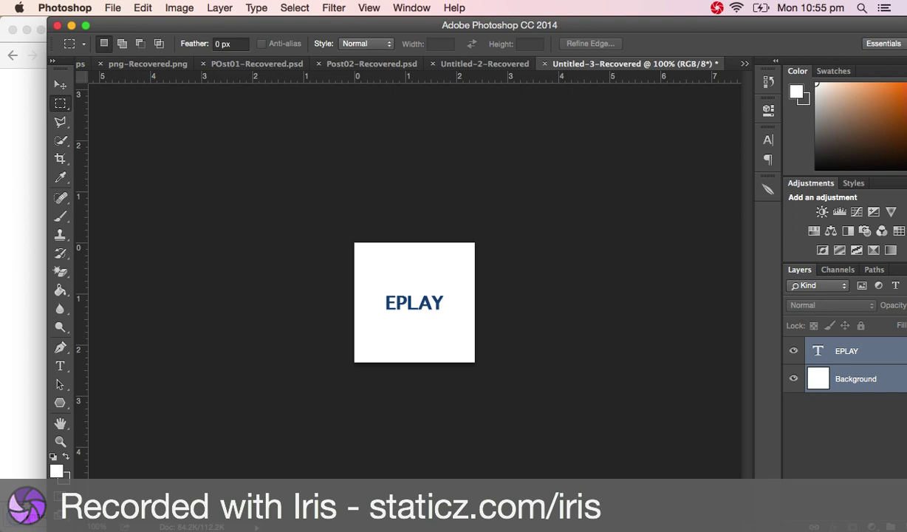
{"action": "left_click_drag", "start_coordinate": [87, 450], "coordinate": [303, 315]}
{"action": "key", "text": "super+Tab"}
Step: Open mmo-tool.com_shutterstock_158522279.png from Finder in Adobe Photoshop CC 2014
{"action": "right_click", "coordinate": [148, 516]}
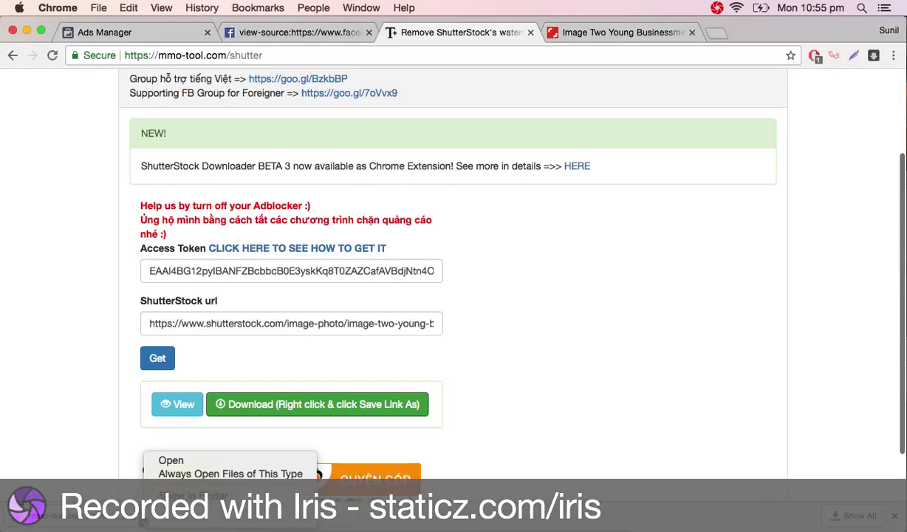
{"action": "left_click", "coordinate": [193, 496]}
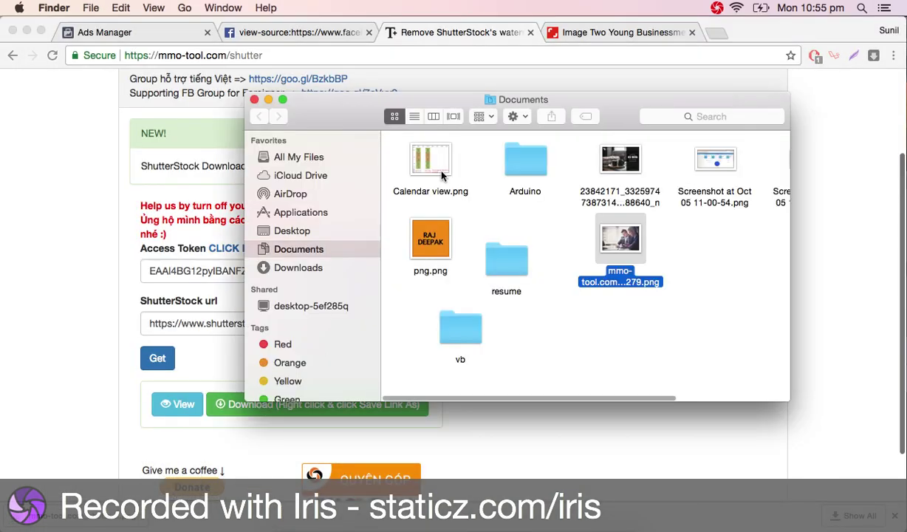
{"action": "right_click", "coordinate": [603, 236]}
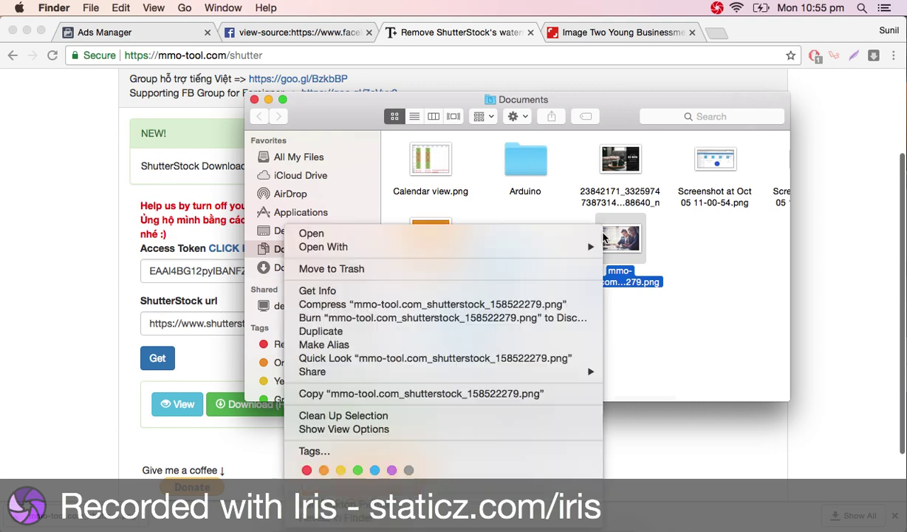
{"action": "key", "text": "Escape"}
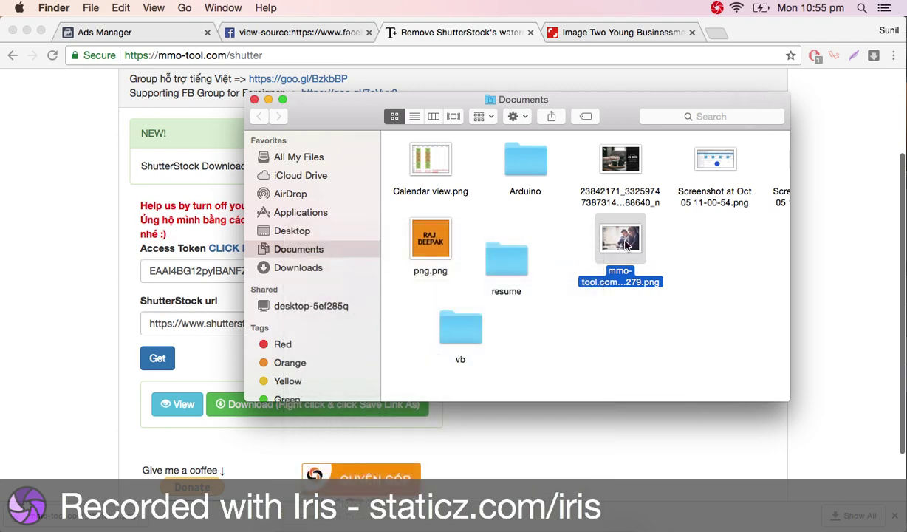
{"action": "right_click", "coordinate": [606, 231]}
{"action": "mouse_move", "coordinate": [344, 246]}
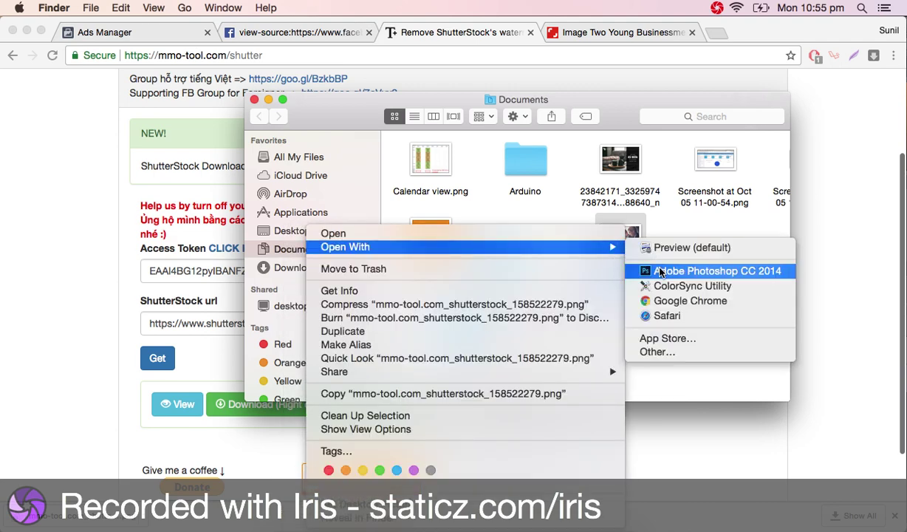
{"action": "left_click", "coordinate": [666, 270]}
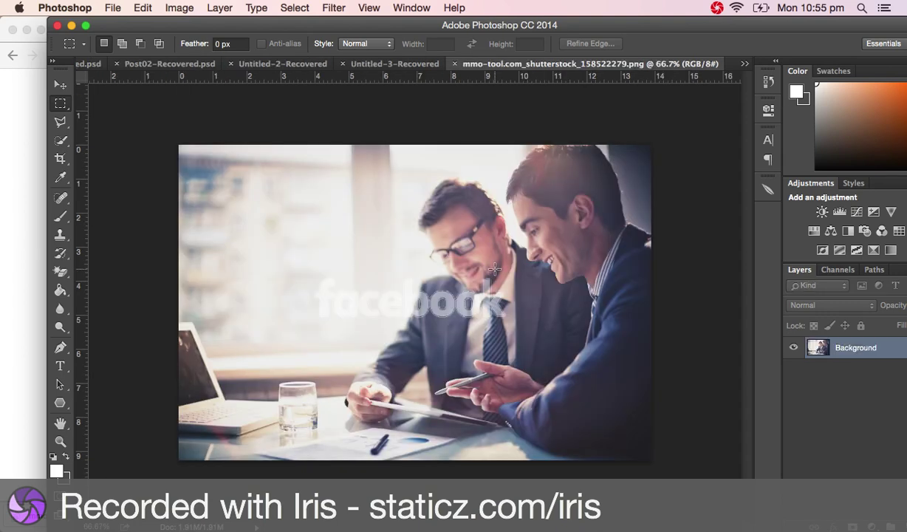
Step: Zoom in on the faint facebook watermark, zoom back out, and return to Finder
{"action": "key", "text": "super+plus"}
{"action": "key", "text": "super+plus"}
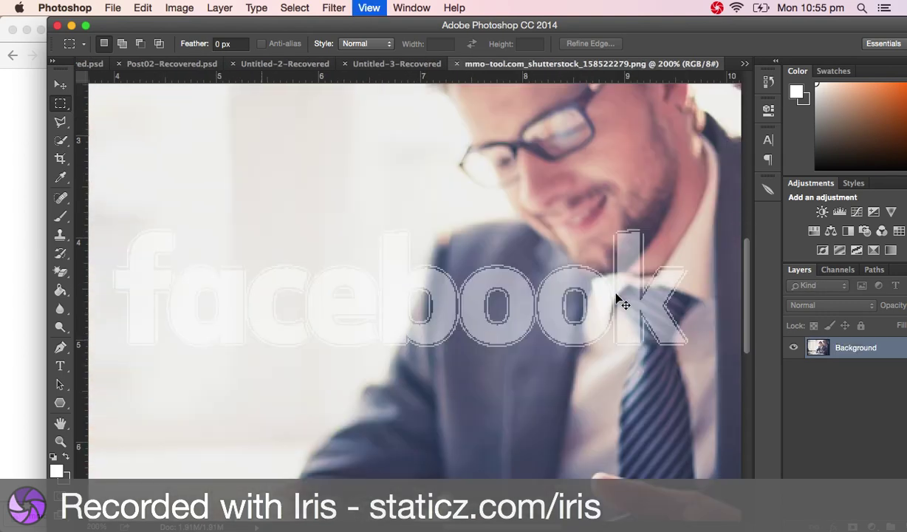
{"action": "key", "text": "super+minus"}
{"action": "key", "text": "super+minus"}
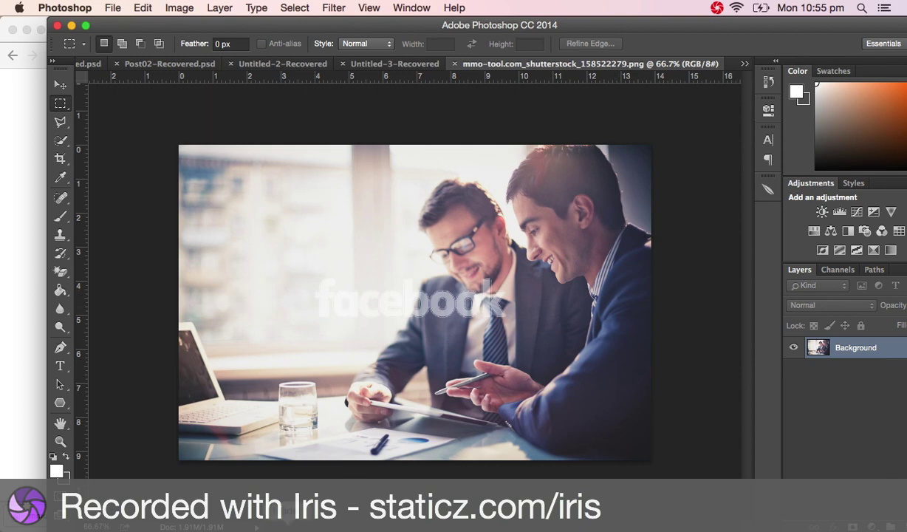
{"action": "left_click", "coordinate": [276, 493]}
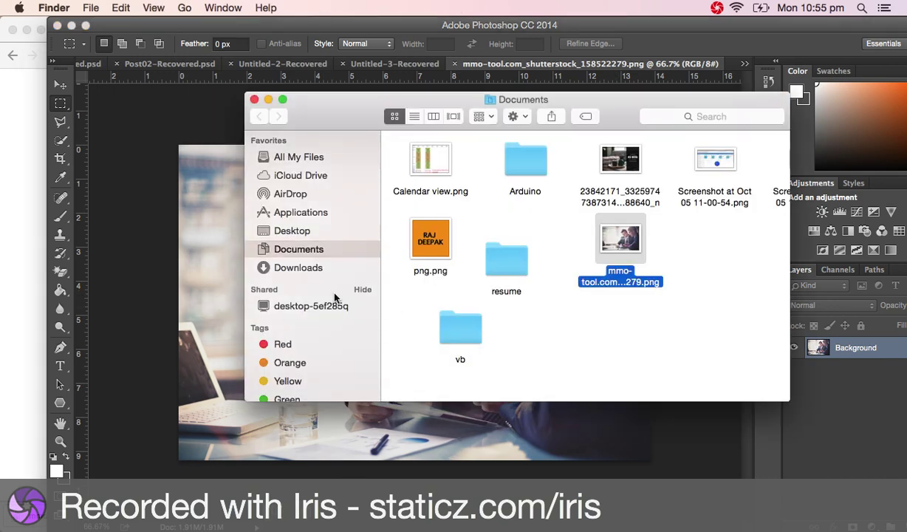
Step: In Downloads, jump to fb_watermark.psd by typing 'fb' and open it in Photoshop
{"action": "left_click", "coordinate": [298, 267]}
{"action": "left_click", "coordinate": [490, 224]}
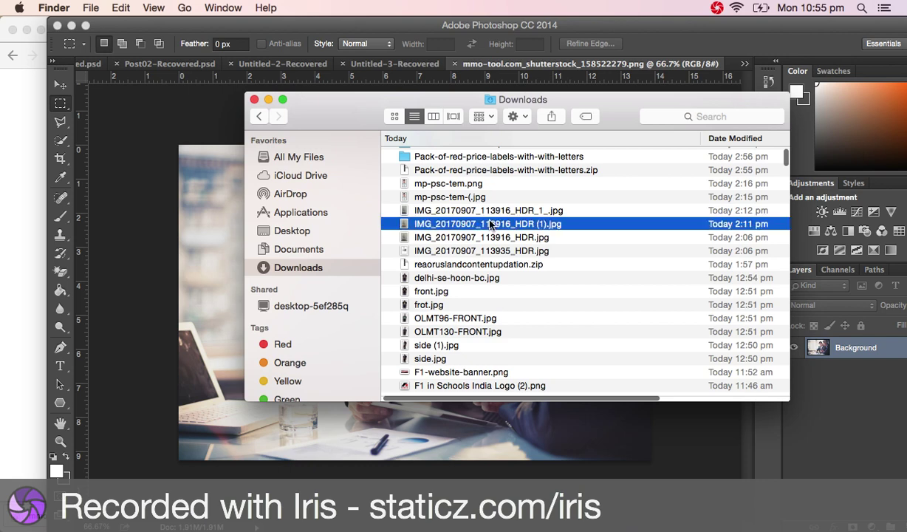
{"action": "type", "text": "fb"}
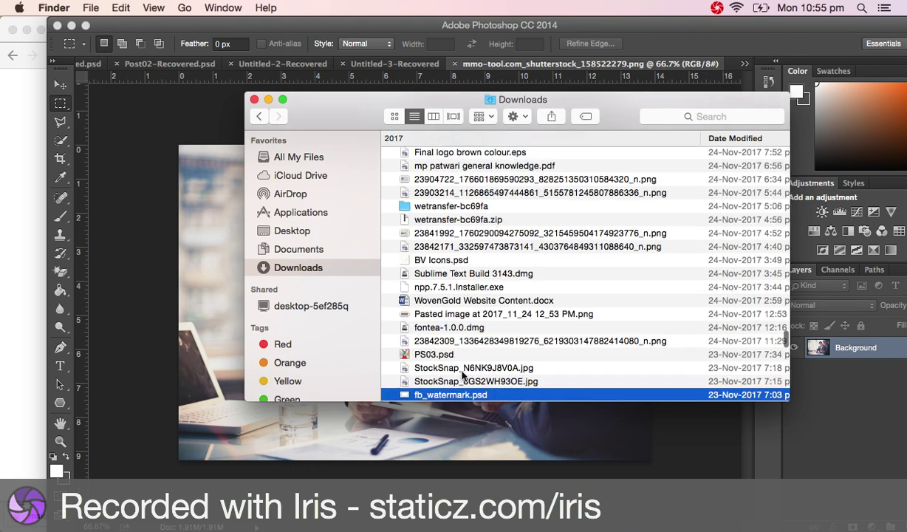
{"action": "double_click", "coordinate": [450, 394]}
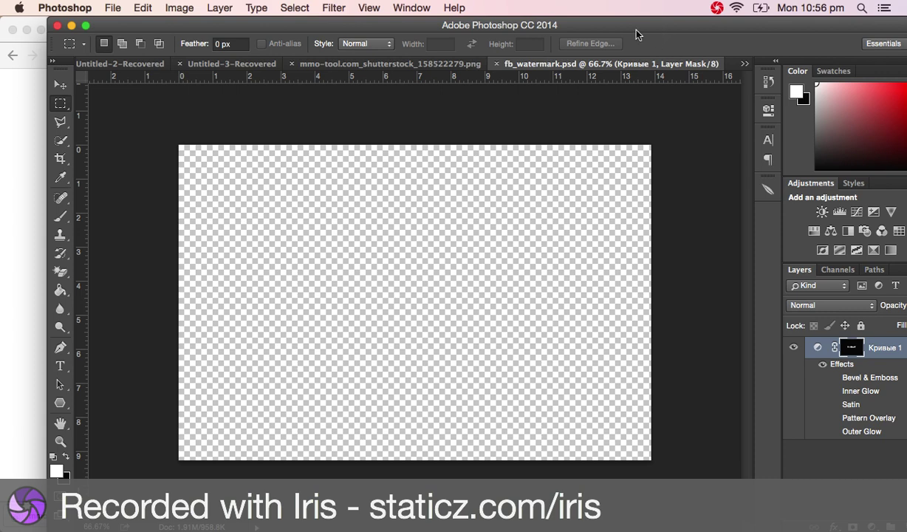
Step: Duplicate the Кривые 1 layer into the mmo-tool PNG and bring that document forward
{"action": "left_click_drag", "start_coordinate": [652, 28], "coordinate": [600, 33]}
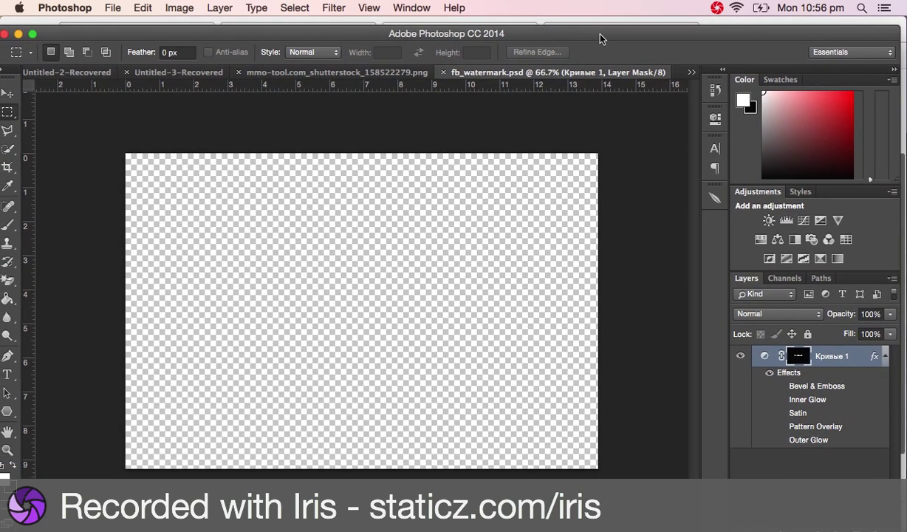
{"action": "right_click", "coordinate": [824, 349]}
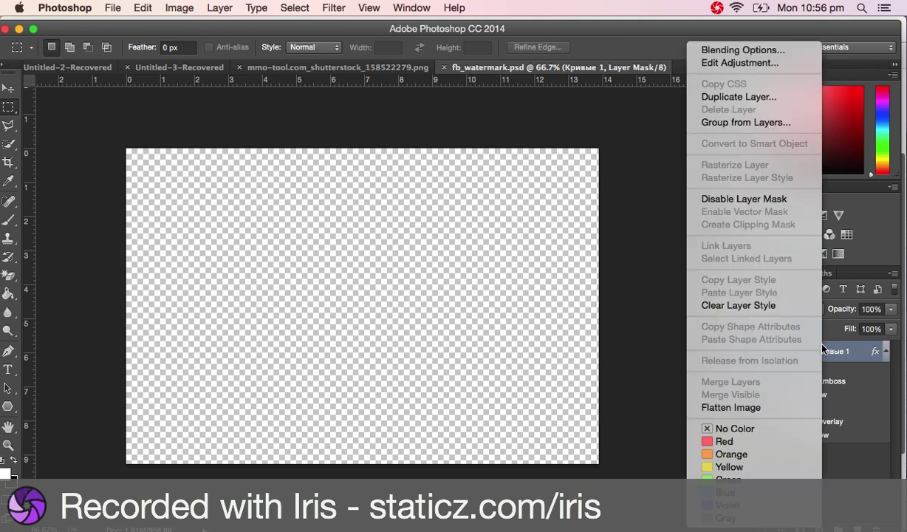
{"action": "left_click", "coordinate": [720, 98]}
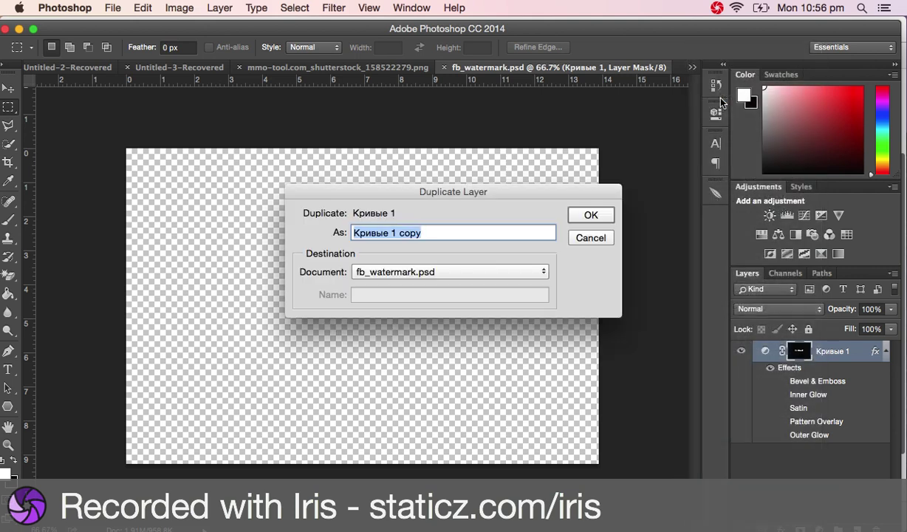
{"action": "left_click", "coordinate": [479, 273]}
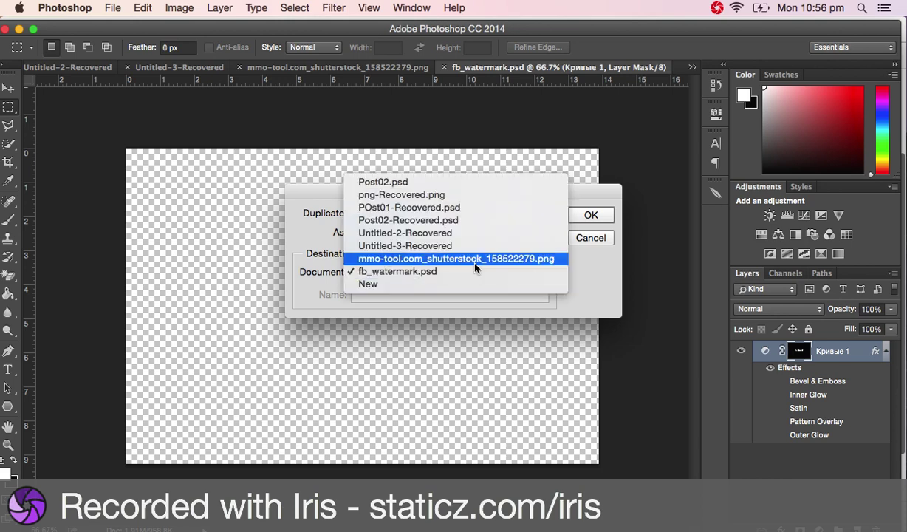
{"action": "left_click", "coordinate": [474, 263]}
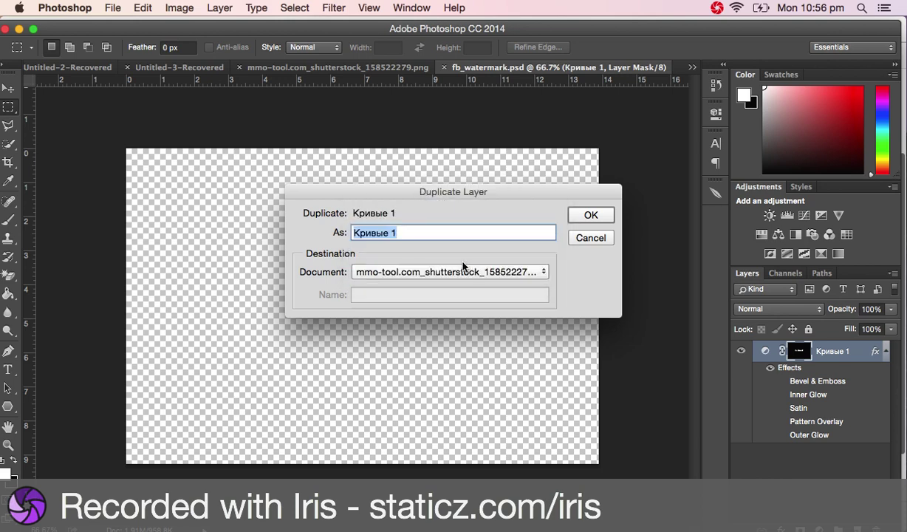
{"action": "left_click", "coordinate": [589, 218]}
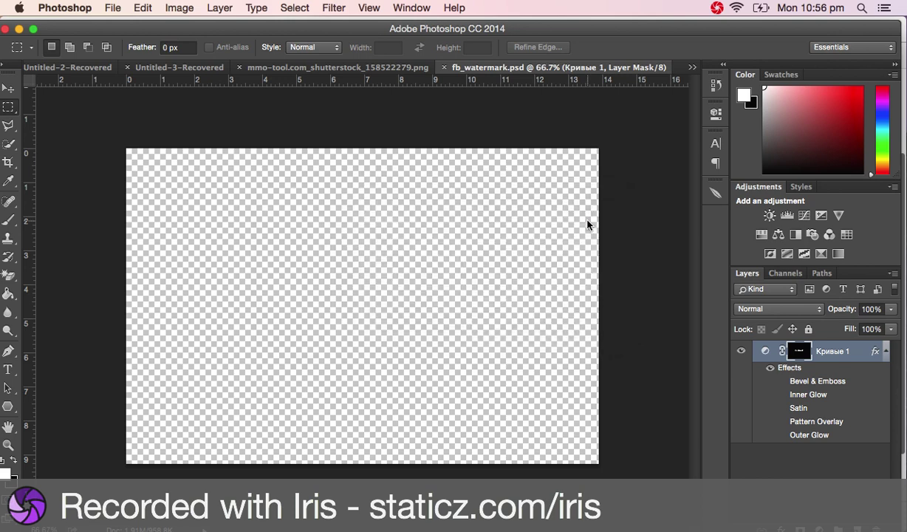
{"action": "left_click", "coordinate": [371, 68]}
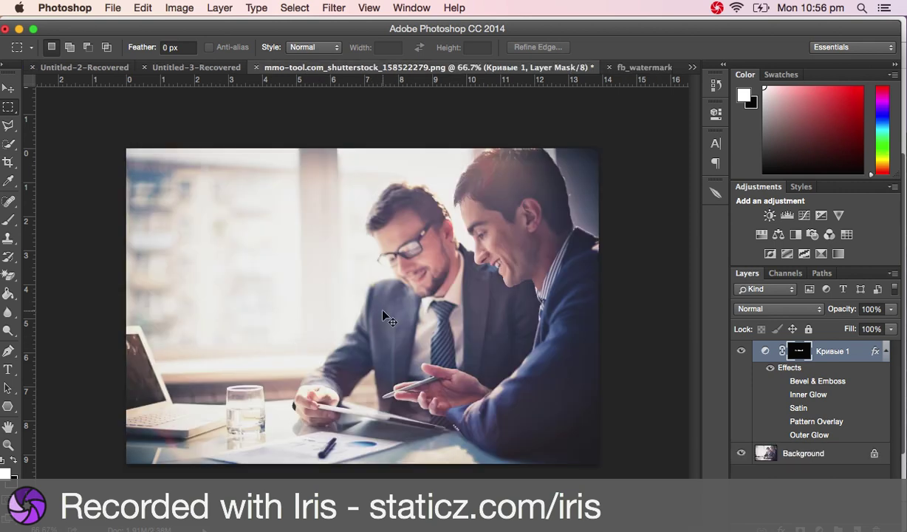
Step: Nudge the duplicated Кривые 1 layer with the Move tool to cover the facebook watermark
{"action": "key", "text": "super+plus"}
{"action": "key", "text": "super+plus"}
{"action": "key", "text": "super+minus"}
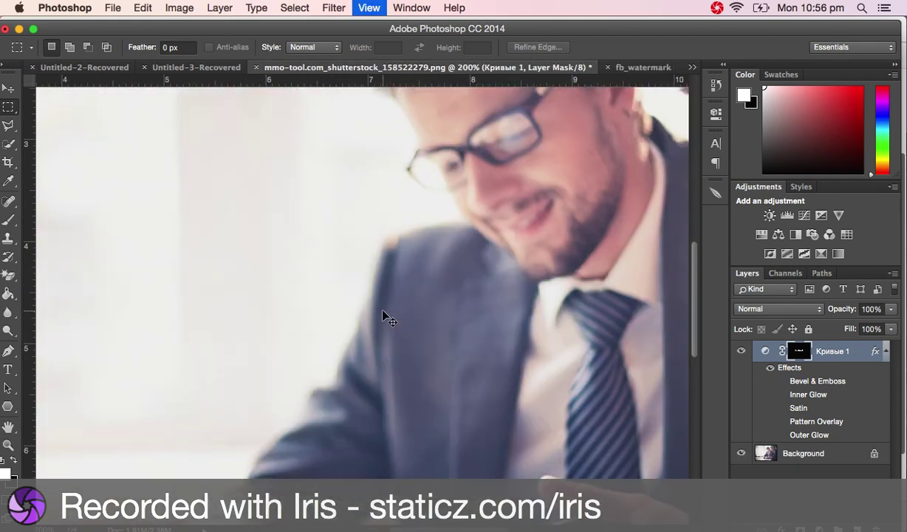
{"action": "key", "text": "v"}
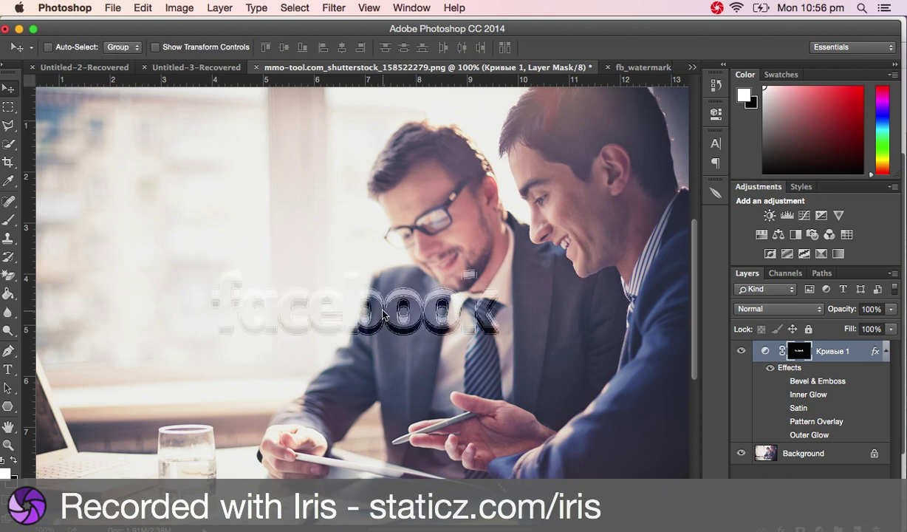
{"action": "key", "text": "shift+Down"}
{"action": "key", "text": "shift+Down"}
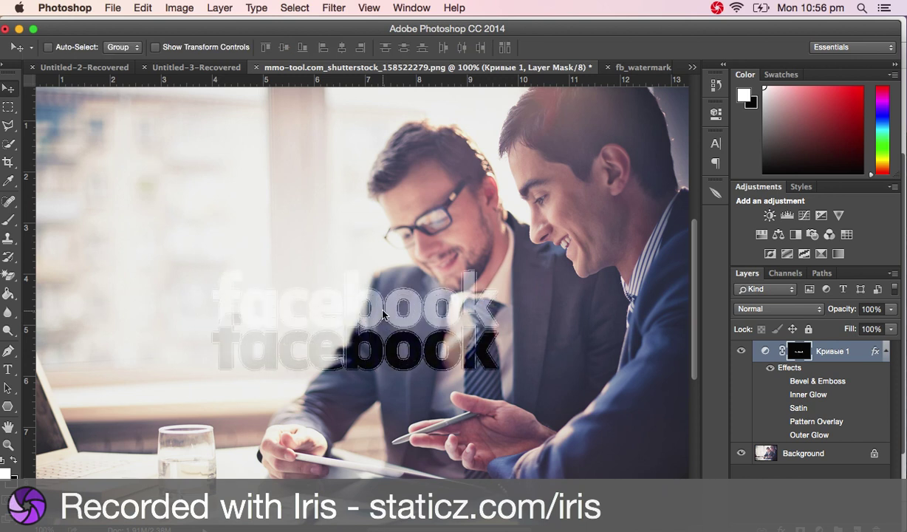
{"action": "key", "text": "shift+Down"}
{"action": "key", "text": "shift+Down"}
{"action": "key", "text": "shift+Down"}
{"action": "key", "text": "shift+Down"}
{"action": "key", "text": "shift+Up"}
{"action": "key", "text": "shift+Up"}
{"action": "key", "text": "shift+Up"}
{"action": "key", "text": "shift+Up"}
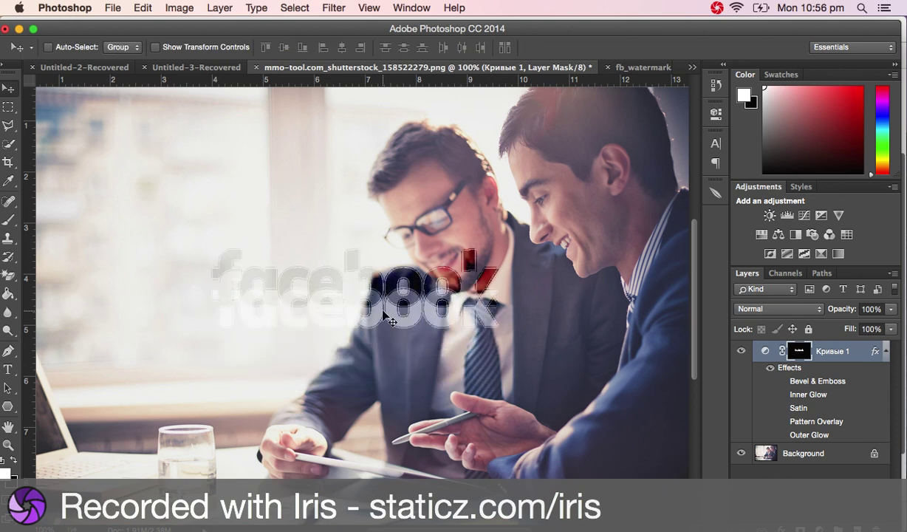
{"action": "key", "text": "shift+Up"}
{"action": "key", "text": "shift+Up"}
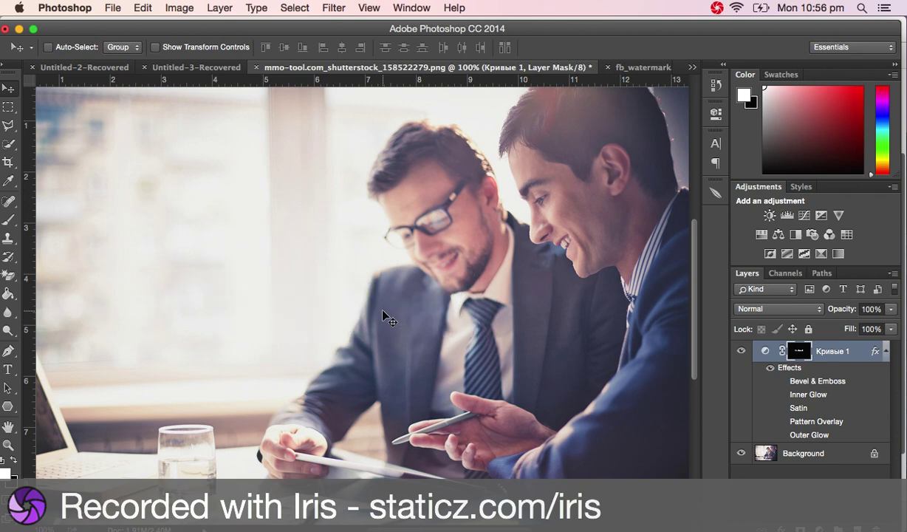
{"action": "key", "text": "ctrl+minus"}
{"action": "key", "text": "ctrl+minus"}
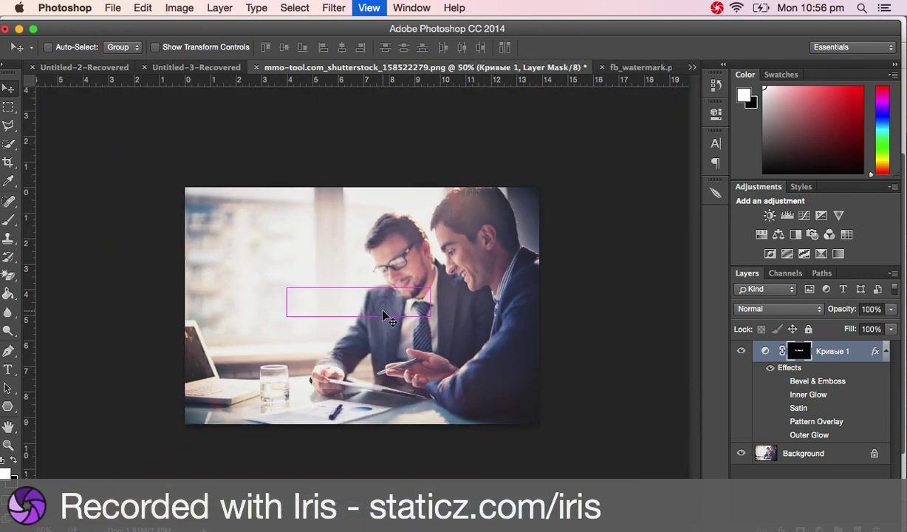
Step: Save for Web as PNG-24 under the name 'withoutwatermark' in Documents
{"action": "left_click", "coordinate": [116, 9]}
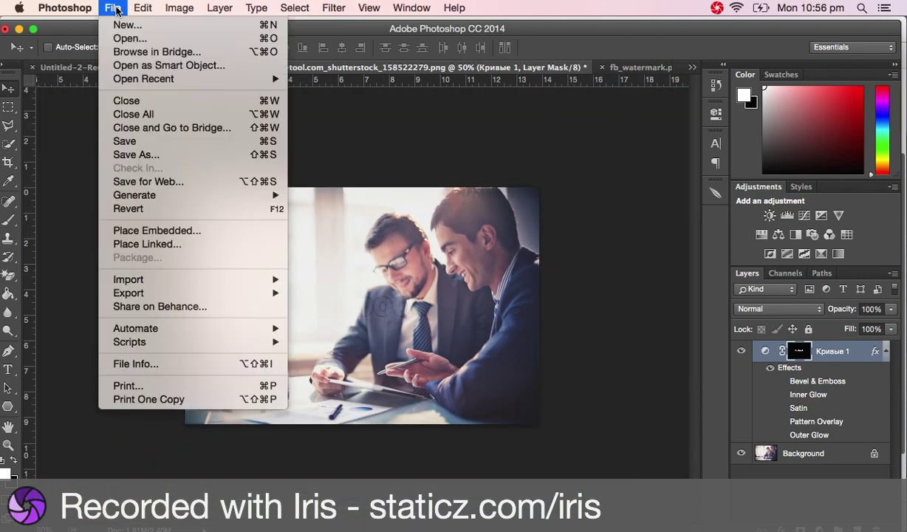
{"action": "left_click", "coordinate": [157, 179]}
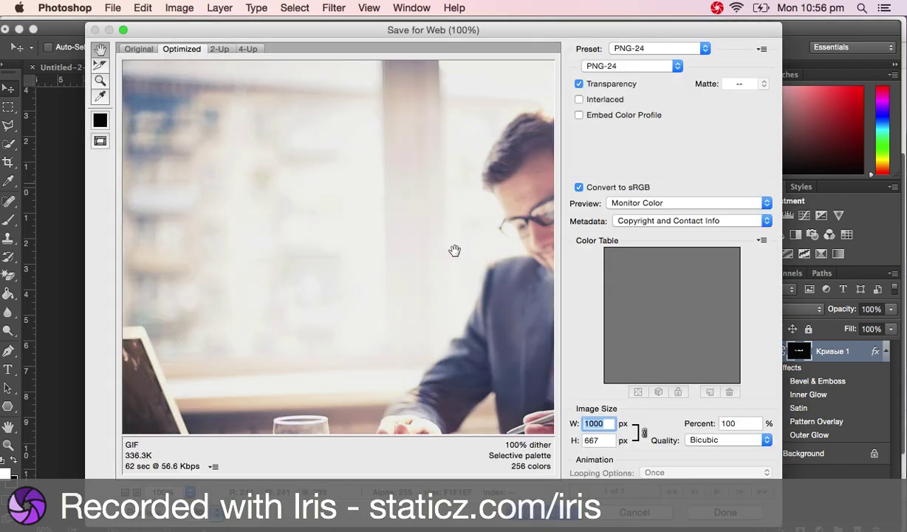
{"action": "left_click", "coordinate": [454, 251]}
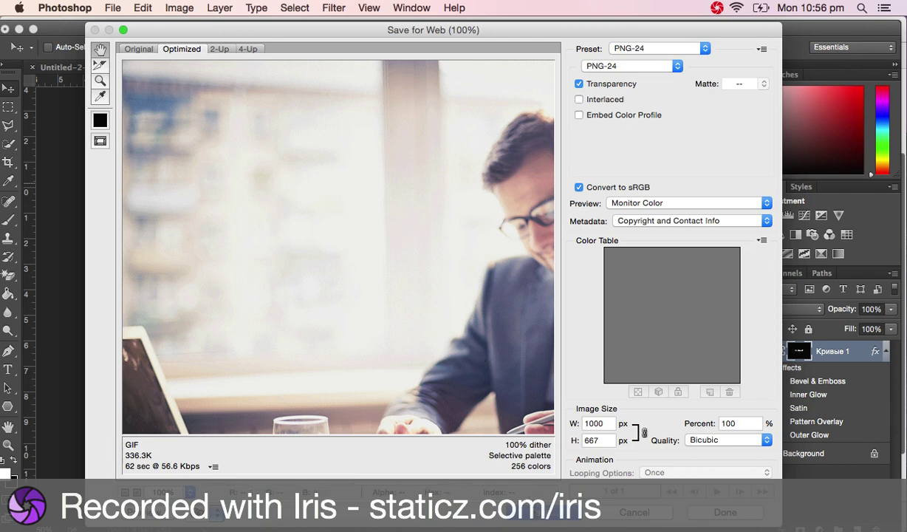
{"action": "key", "text": "Return"}
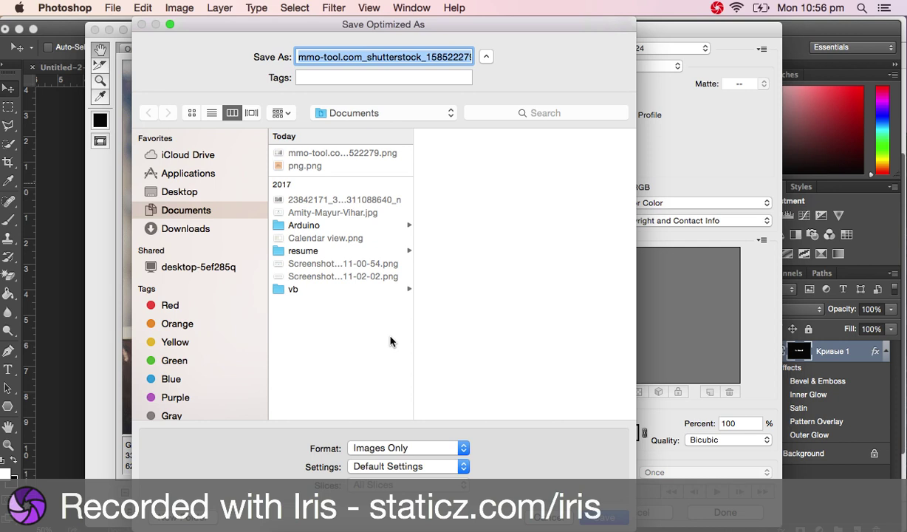
{"action": "key", "text": "BackSpace"}
{"action": "type", "text": "with"}
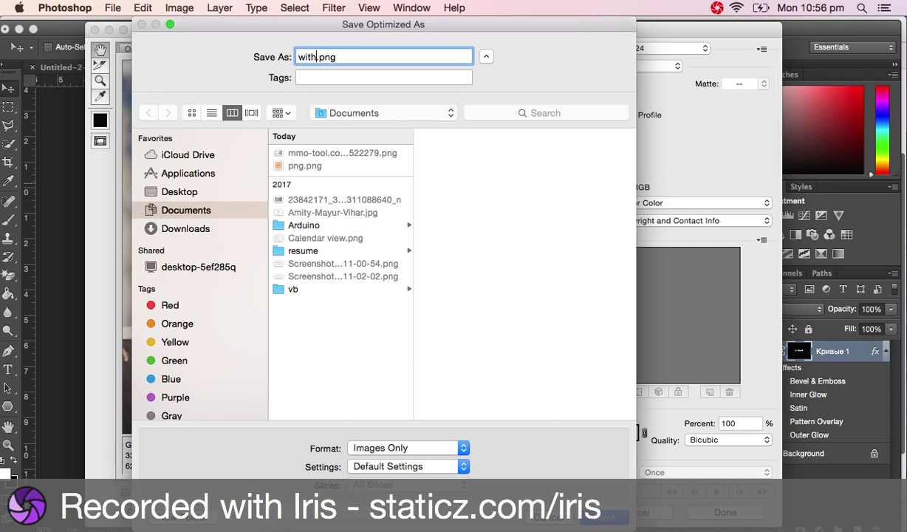
{"action": "type", "text": "outw"}
{"action": "type", "text": "atermark"}
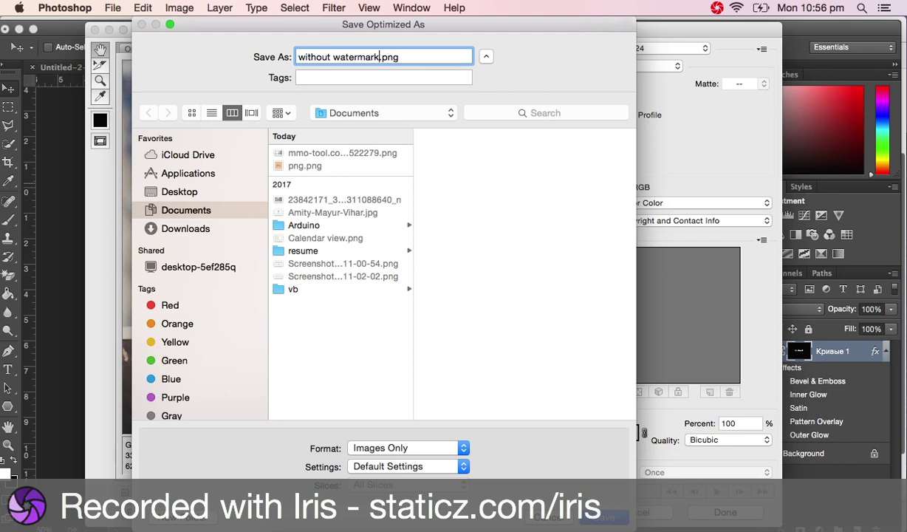
{"action": "key", "text": "Return"}
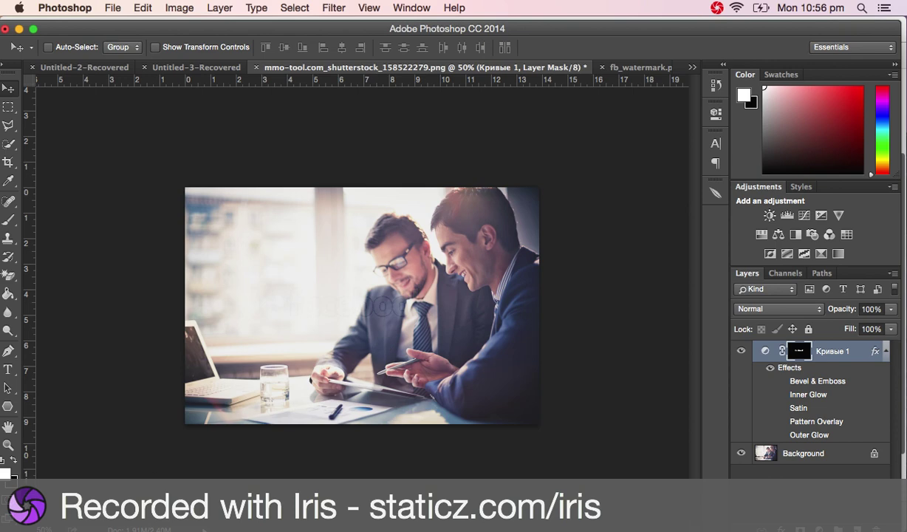
Step: Open without-watermark.png from Finder's Documents folder in Preview
{"action": "key", "text": "super+Tab"}
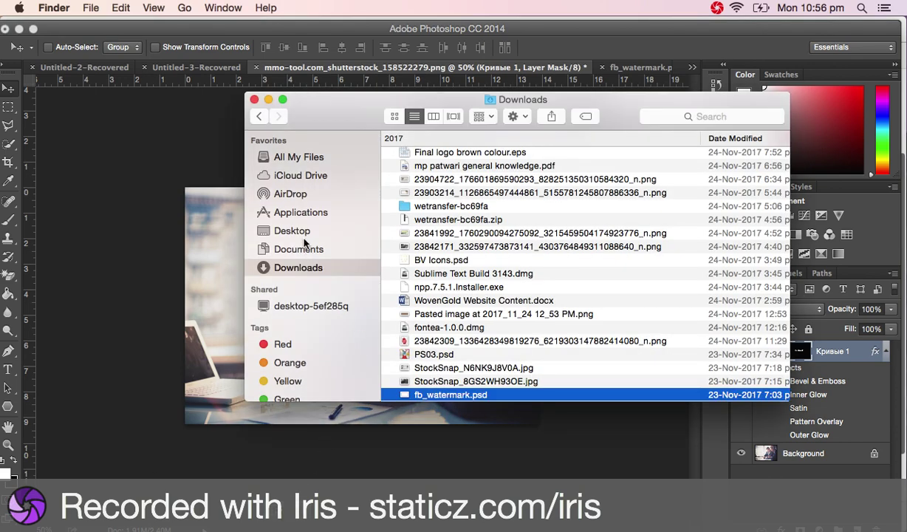
{"action": "left_click", "coordinate": [299, 249]}
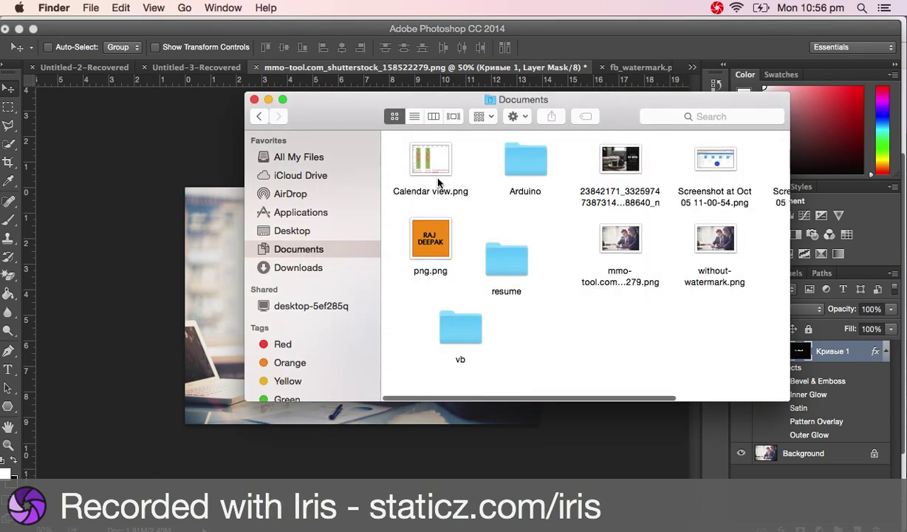
{"action": "left_click", "coordinate": [628, 241]}
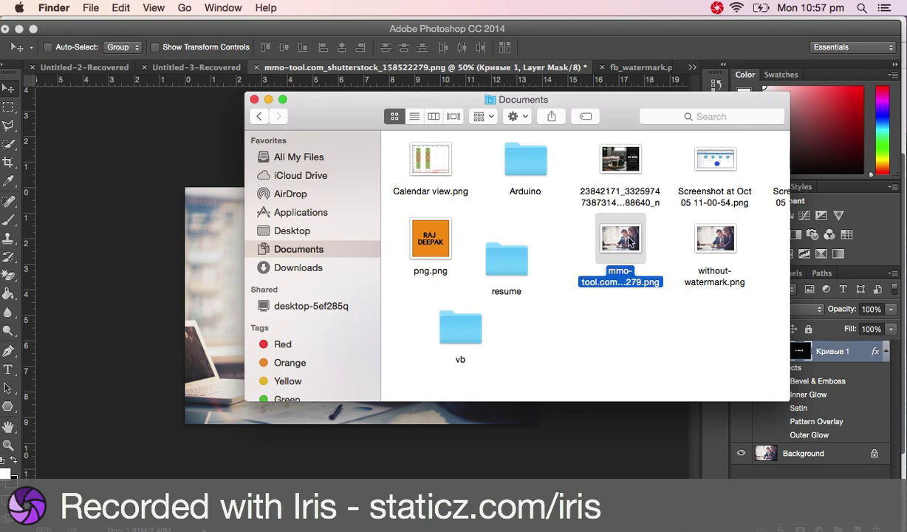
{"action": "left_click", "coordinate": [233, 368]}
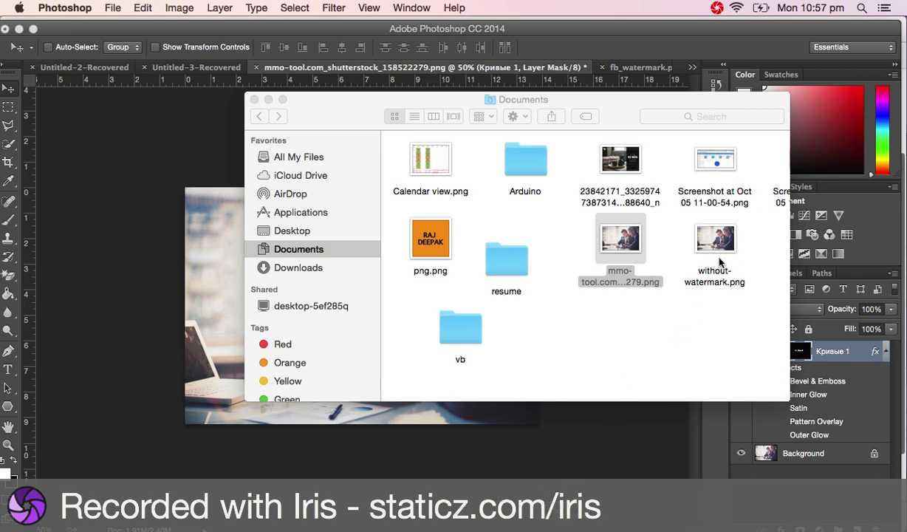
{"action": "left_click", "coordinate": [720, 259]}
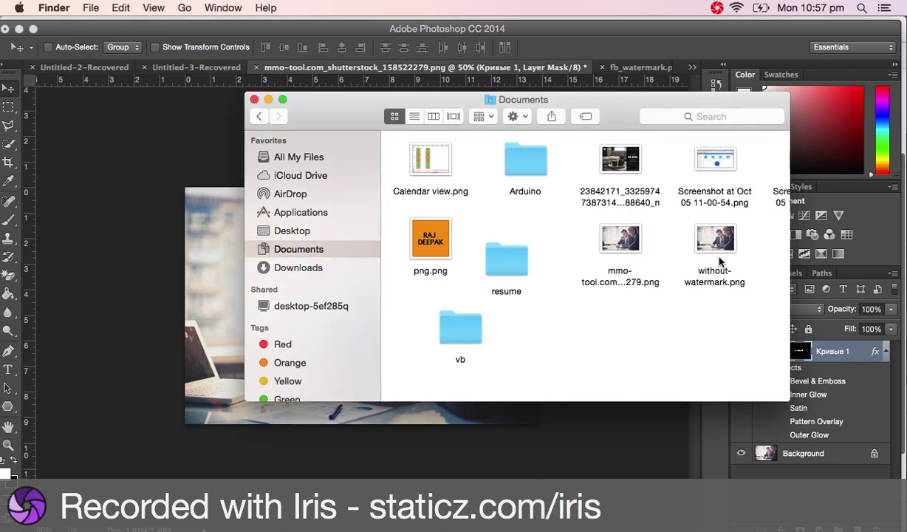
{"action": "double_click", "coordinate": [720, 250]}
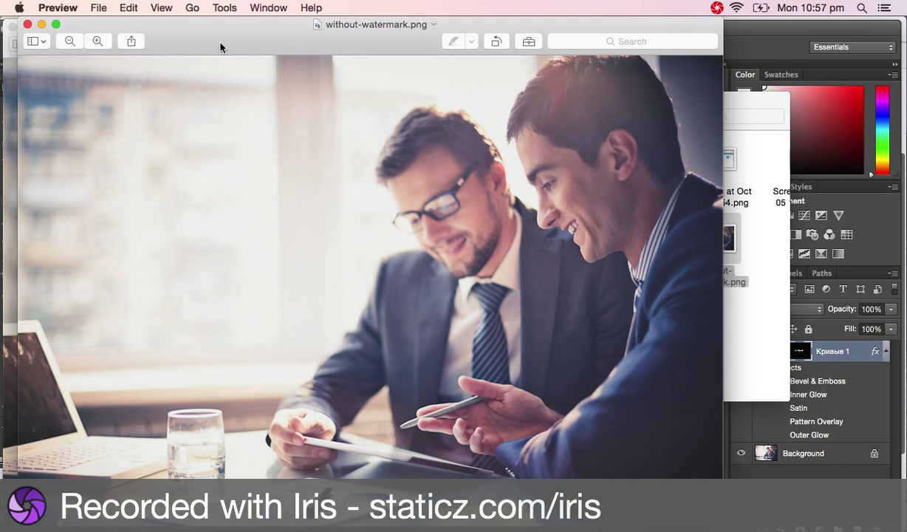
Step: Arrange the Preview windows and select the facebook watermark area on the original photo
{"action": "left_click_drag", "start_coordinate": [220, 47], "coordinate": [616, 40]}
{"action": "left_click", "coordinate": [233, 215]}
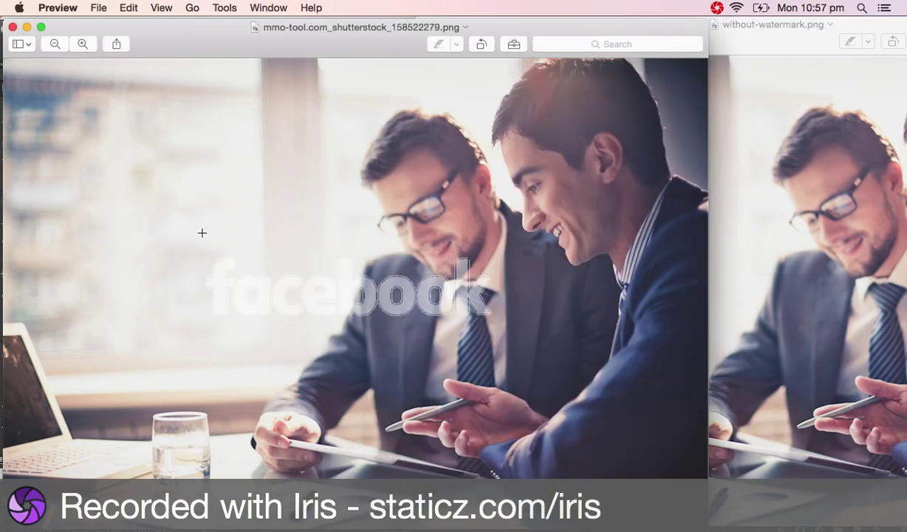
{"action": "mouse_move", "coordinate": [193, 241]}
{"action": "left_mouse_down"}
{"action": "mouse_move", "coordinate": [506, 344]}
{"action": "mouse_move", "coordinate": [538, 339]}
{"action": "left_mouse_up"}
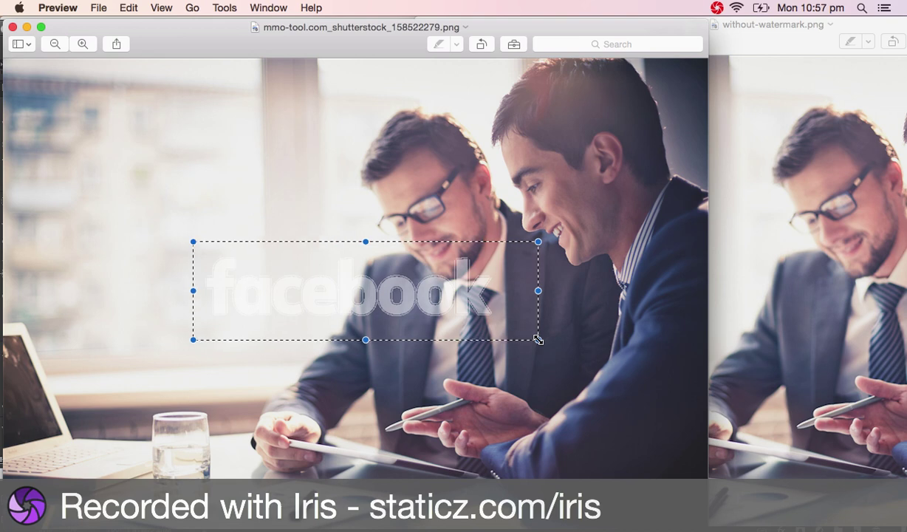
Step: Select and zoom into the same spot on without-watermark.png, then close both images
{"action": "left_click", "coordinate": [803, 317]}
{"action": "left_click_drag", "start_coordinate": [638, 39], "coordinate": [450, 30]}
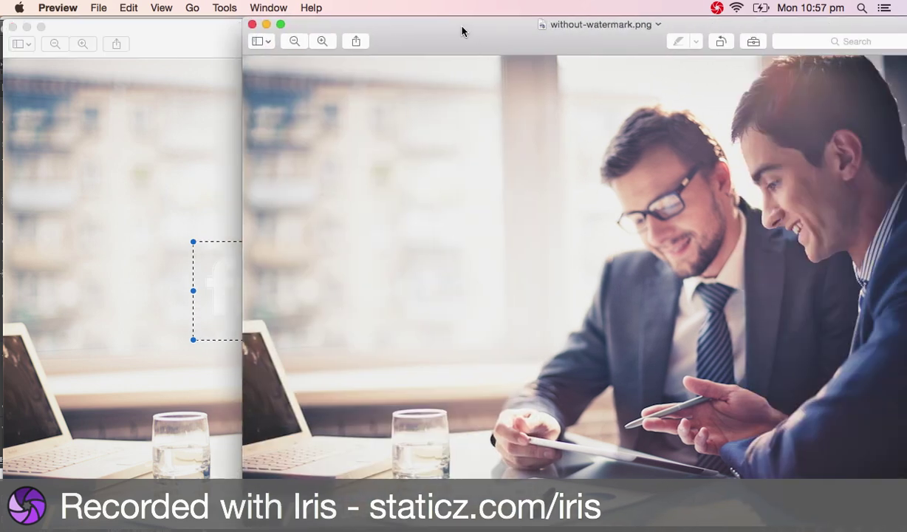
{"action": "left_click_drag", "start_coordinate": [465, 262], "coordinate": [806, 344]}
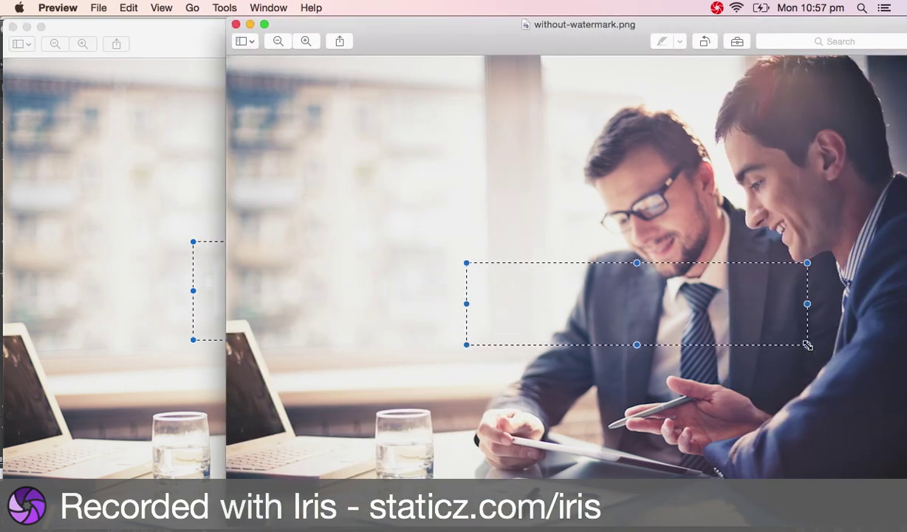
{"action": "left_click", "coordinate": [297, 306]}
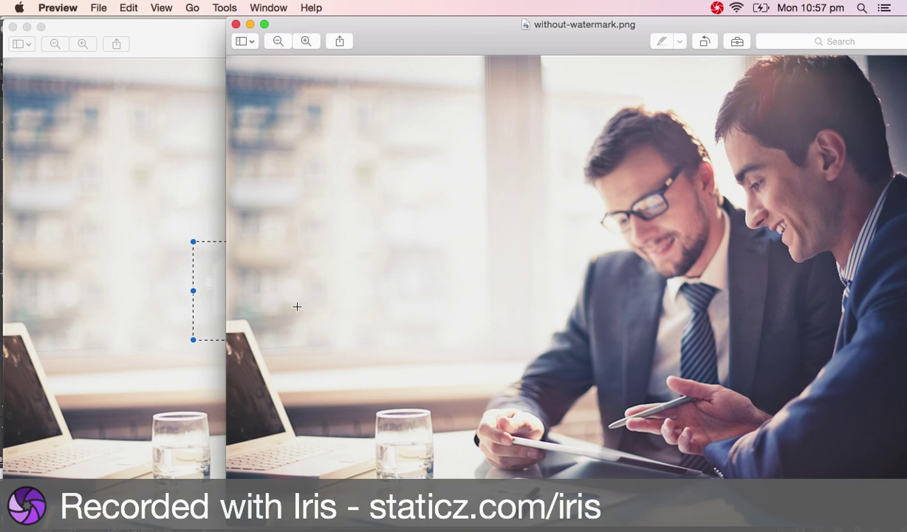
{"action": "key", "text": "super+plus"}
{"action": "key", "text": "super+plus"}
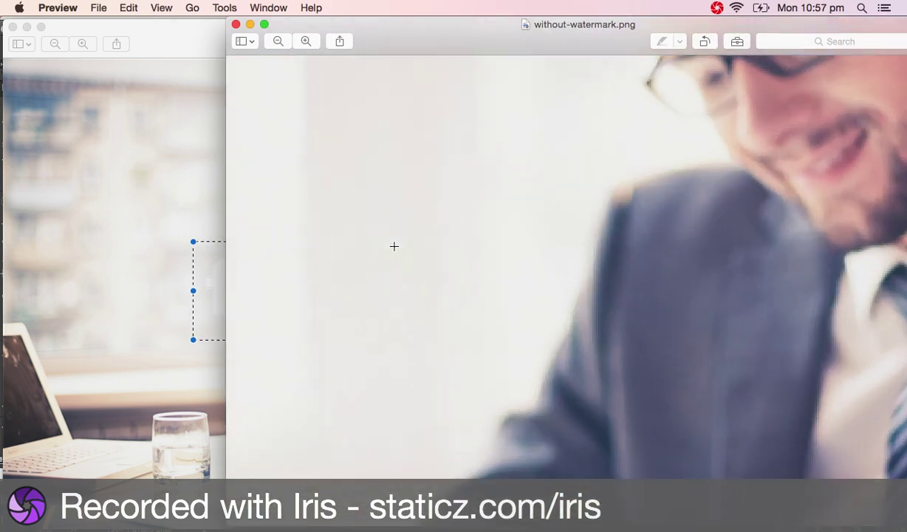
{"action": "left_click_drag", "start_coordinate": [451, 237], "coordinate": [784, 388]}
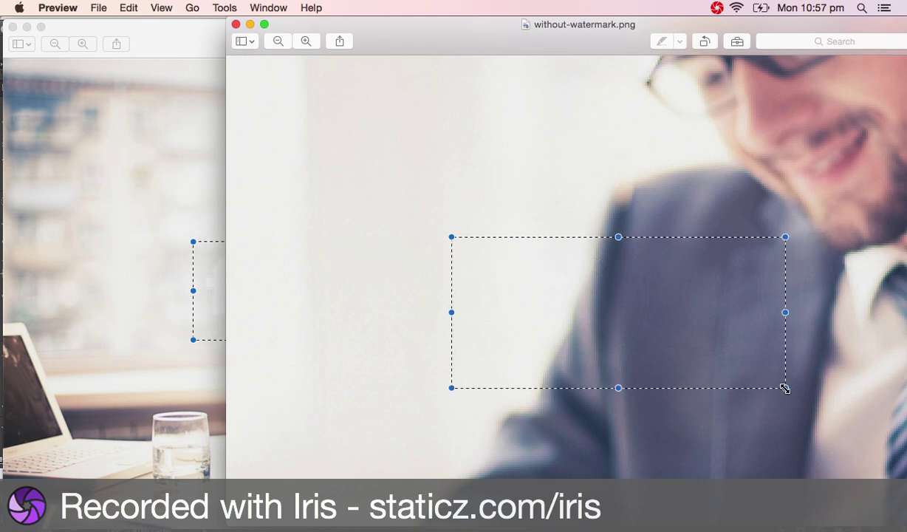
{"action": "left_click", "coordinate": [236, 25]}
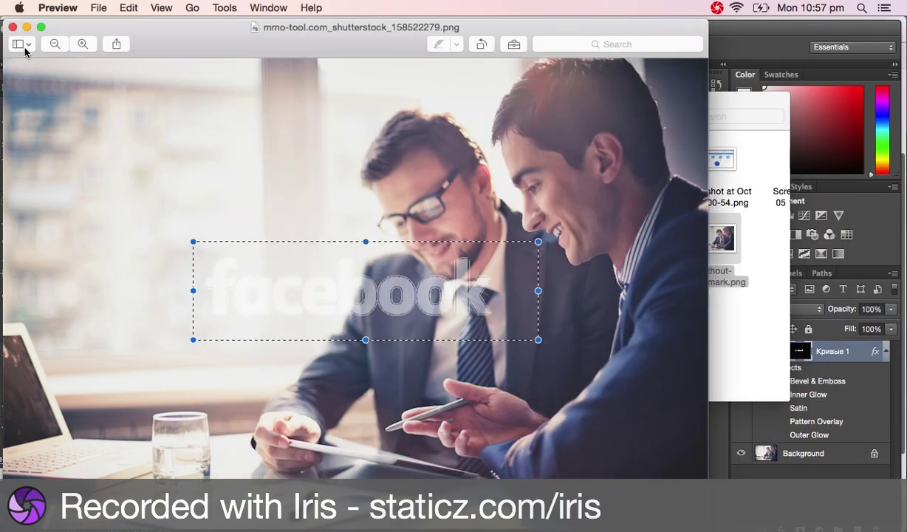
{"action": "left_click", "coordinate": [12, 28]}
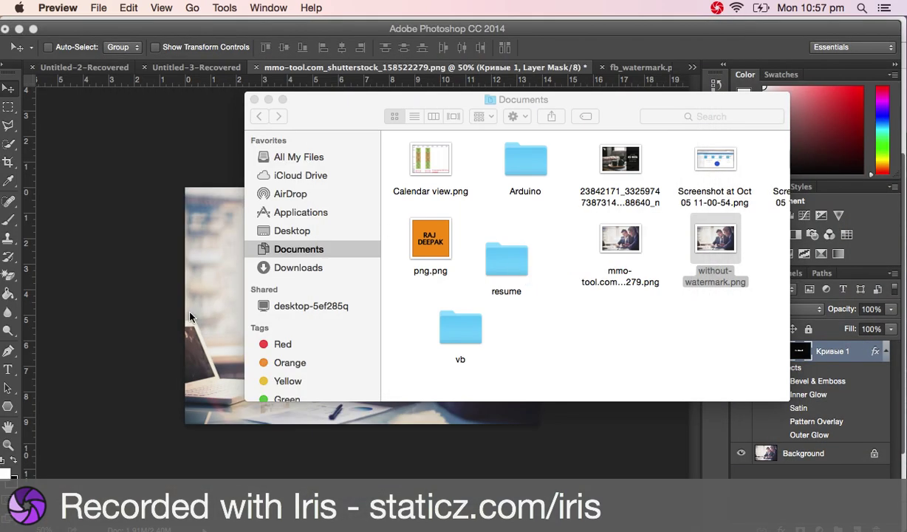
Step: Bring Photoshop back to the front showing the cleaned mmo-tool photo
{"action": "left_click", "coordinate": [190, 316]}
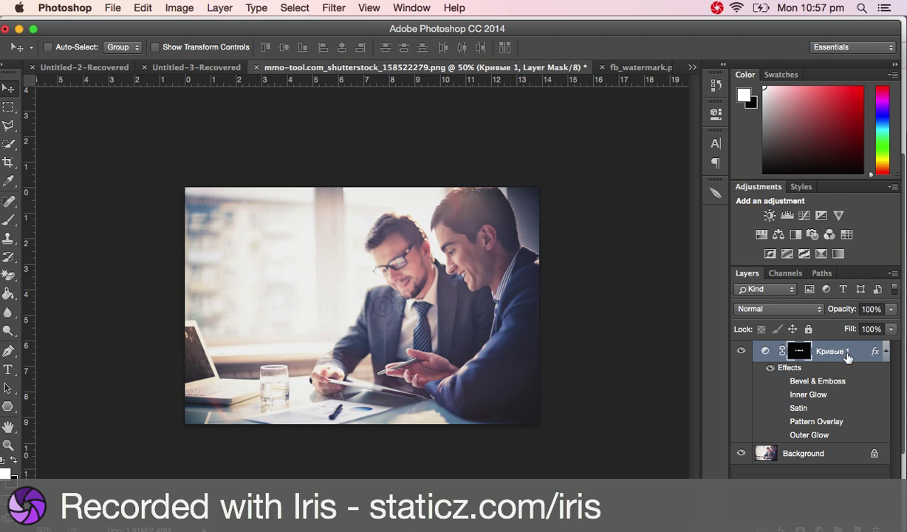